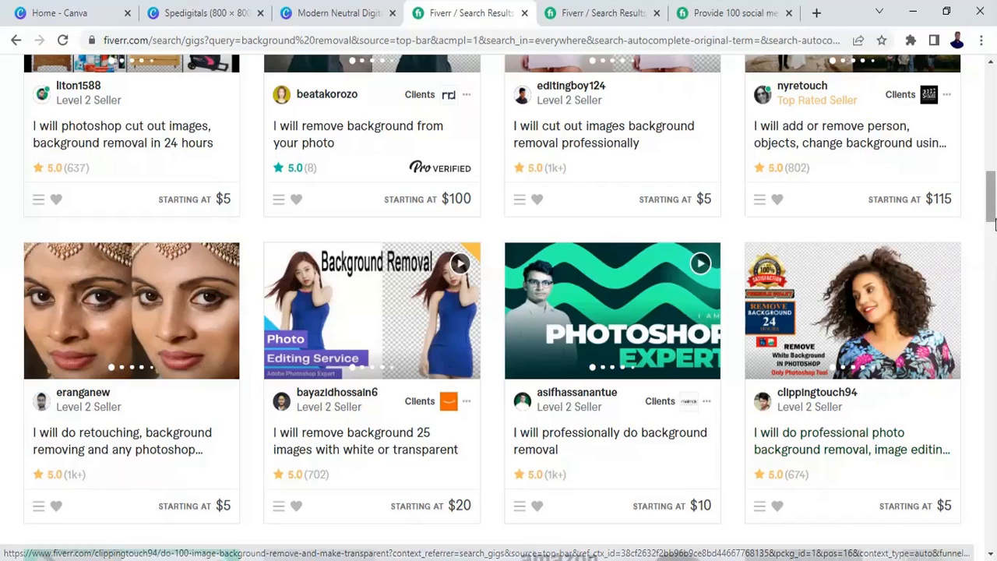
- Scroll the background removal search results and open the gig offering to professionally remove backgrounds from images
drag(991, 210, 986, 159)
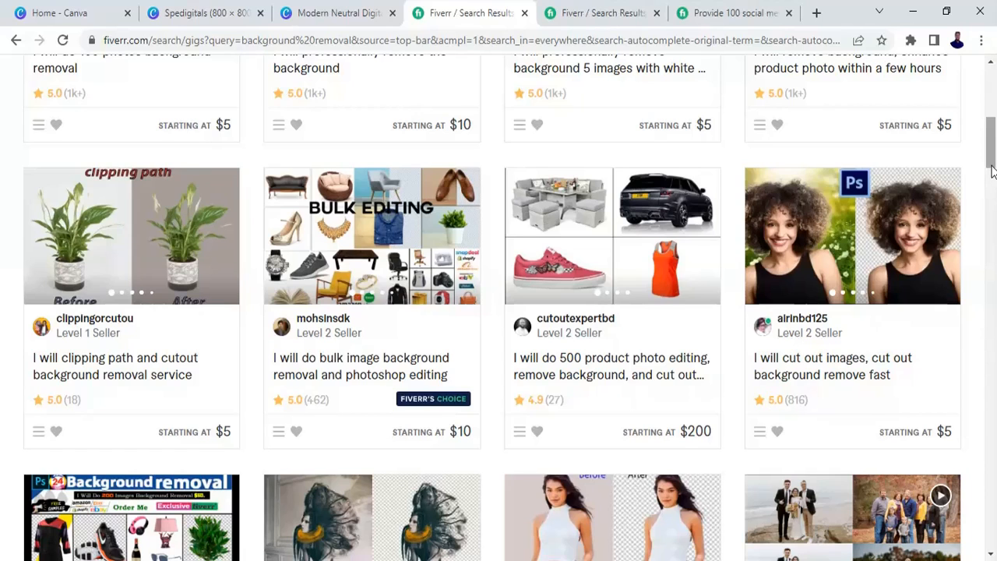
drag(995, 166, 972, 263)
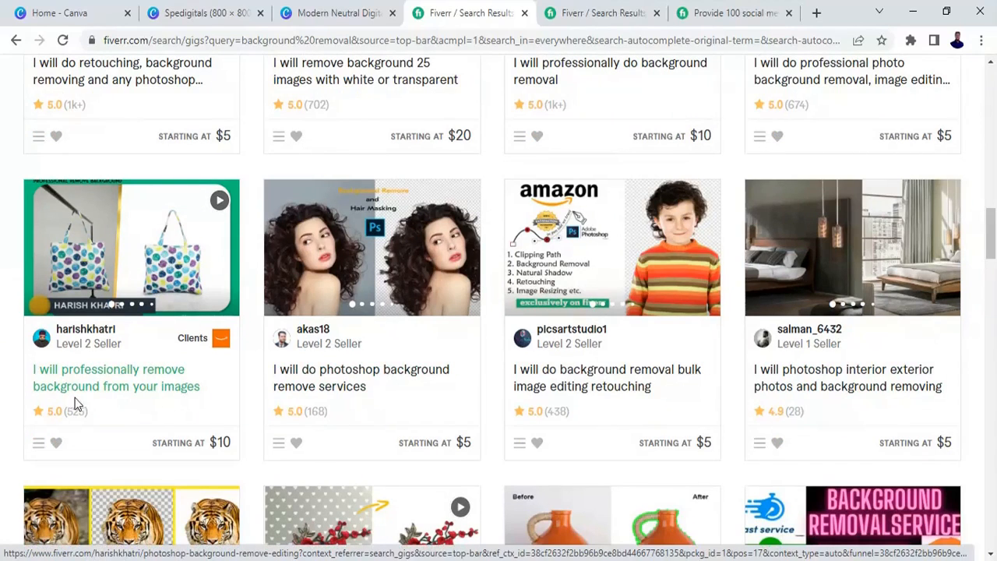
click(167, 260)
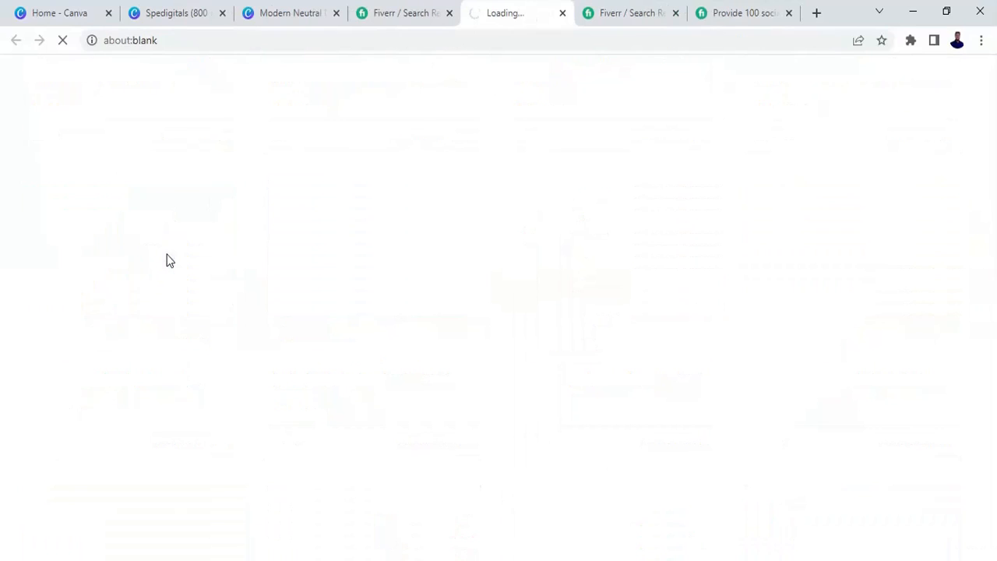
scroll(991, 93, down, 1)
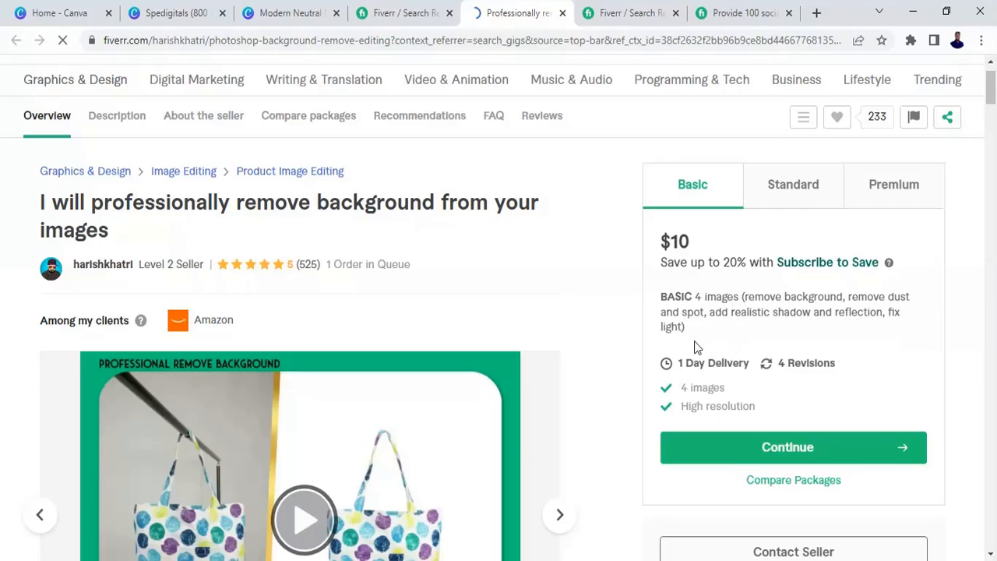
- Compare the gig's Basic, Standard and Premium packages and page forward through its before/after gallery
click(794, 187)
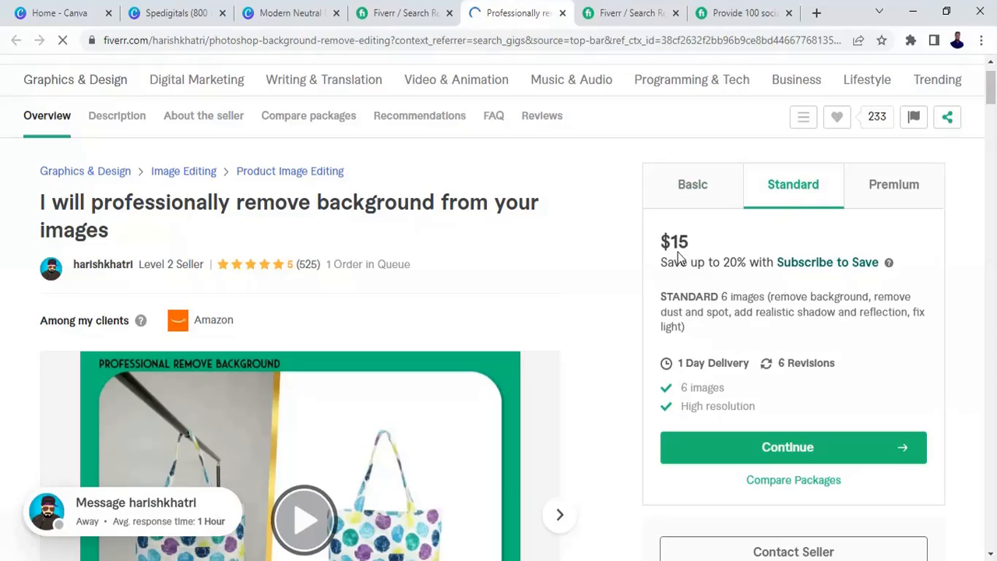
click(897, 197)
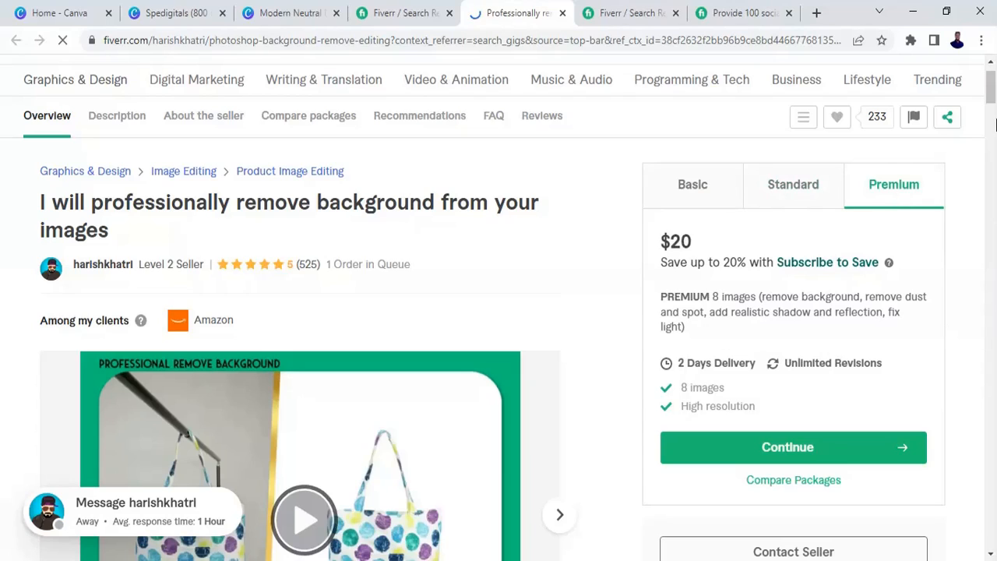
drag(992, 101, 992, 115)
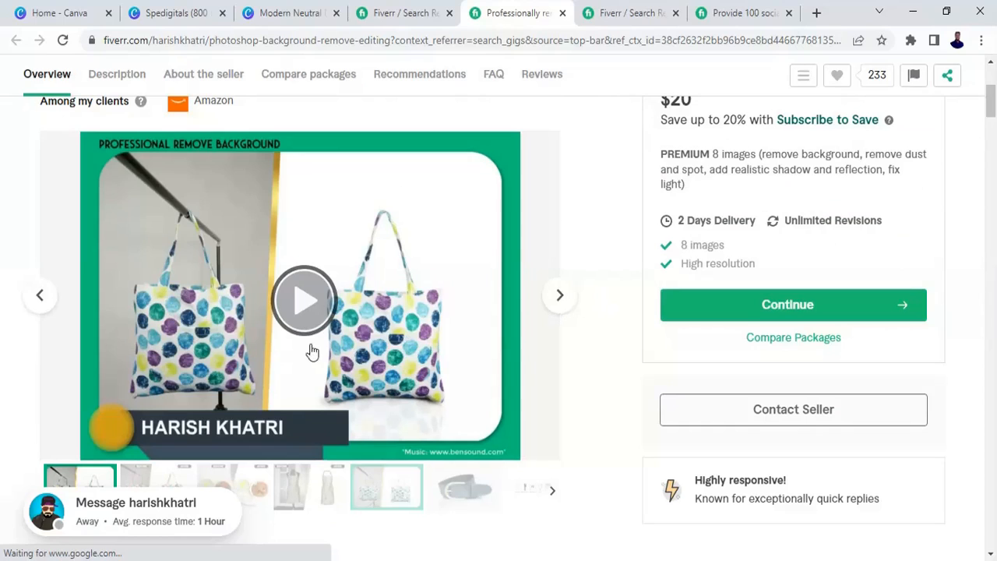
click(560, 298)
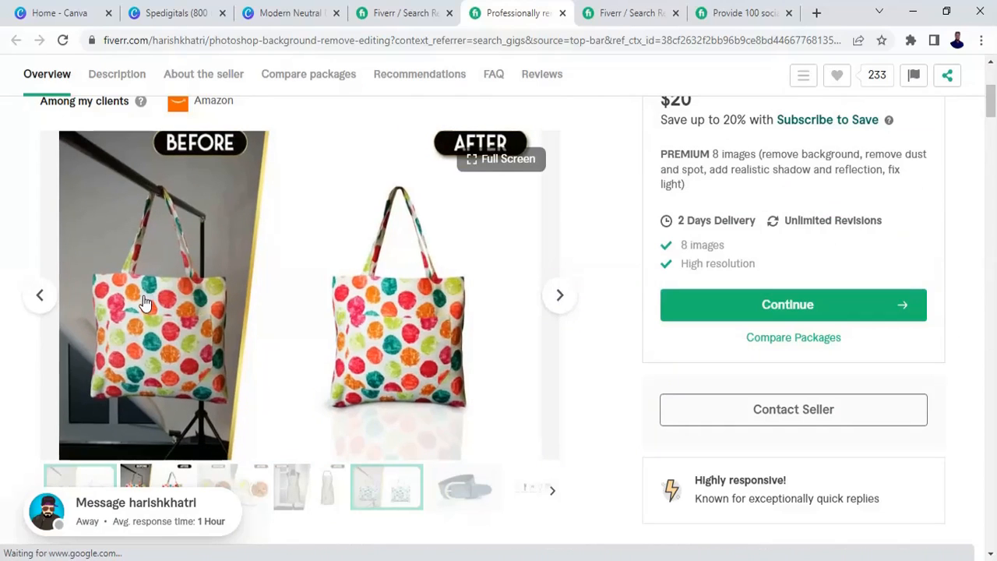
click(559, 304)
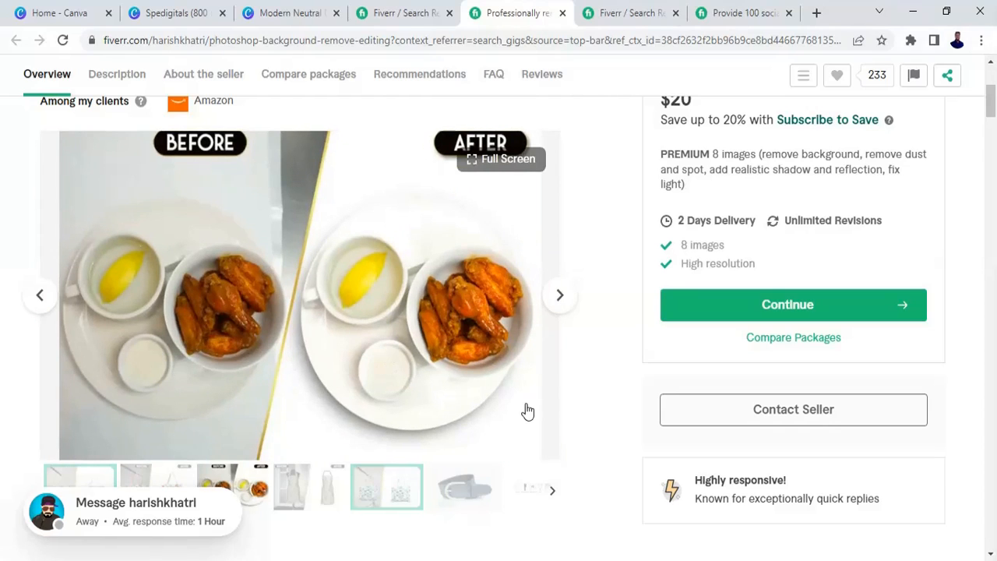
- Switch to the WINE BAR folder and open its before/after background removal samples in the photo viewer
mouse_move(194, 2)
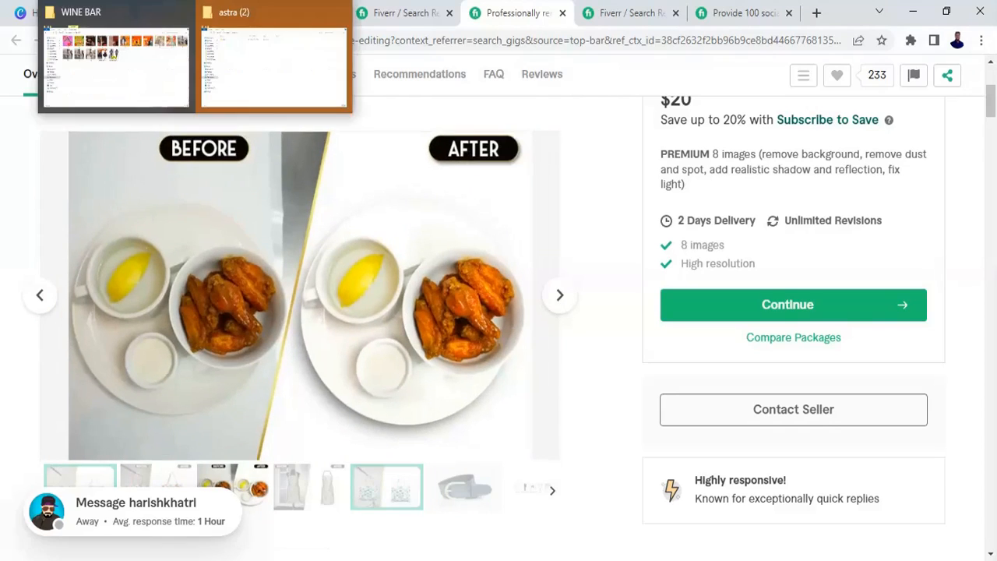
click(133, 89)
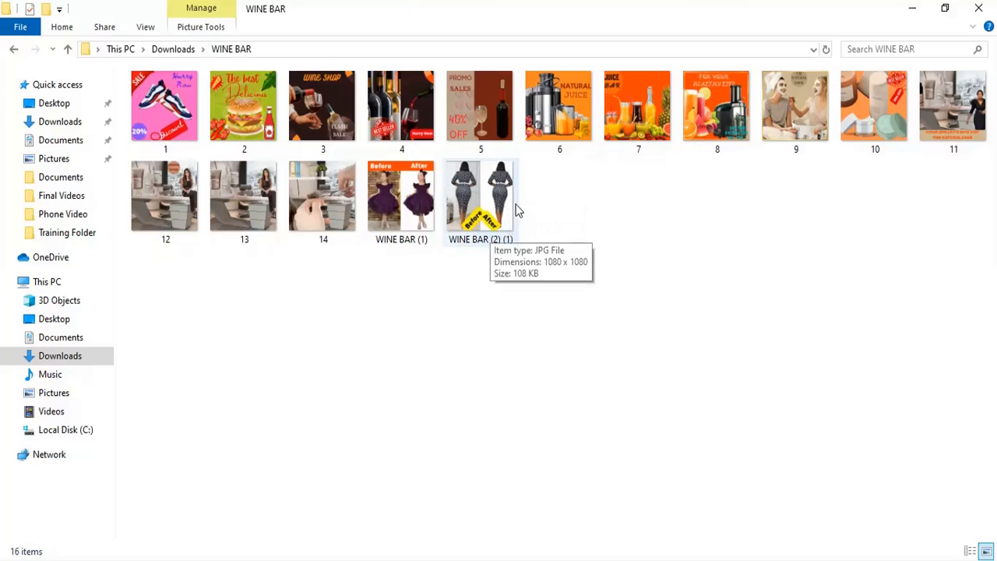
click(469, 201)
double_click(470, 201)
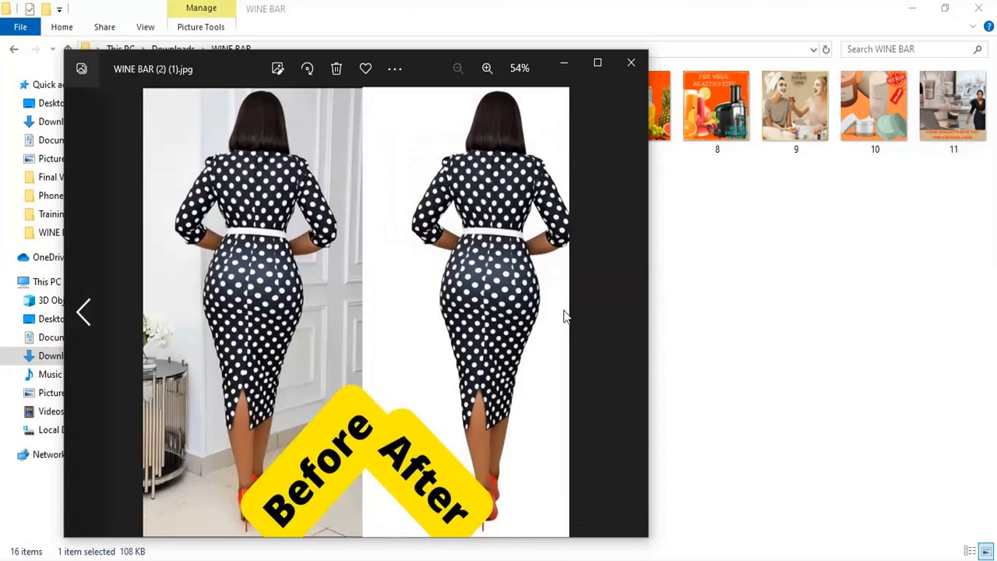
click(83, 311)
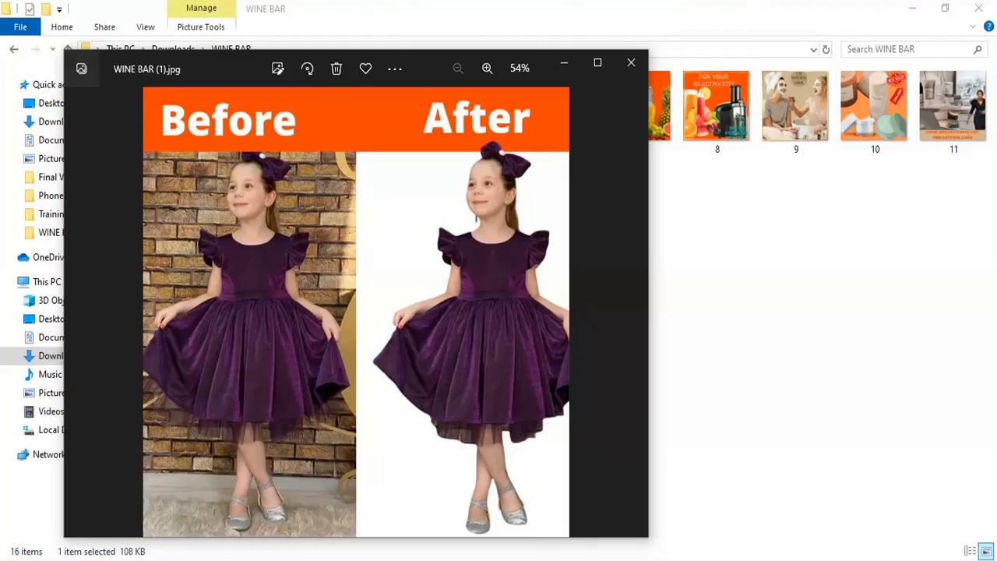
- Return to the background removal gig and page back through its gallery images
click(218, 55)
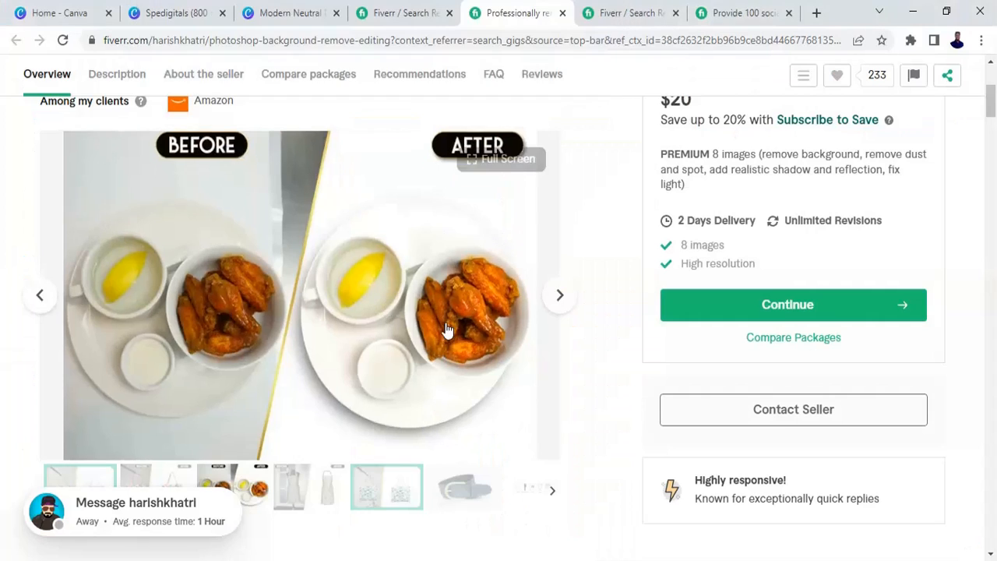
click(37, 296)
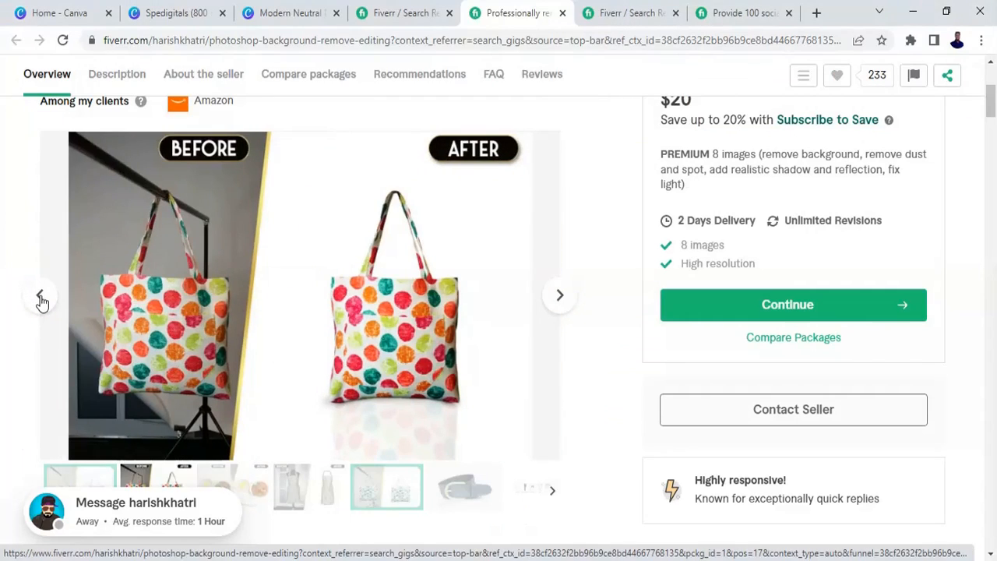
click(41, 298)
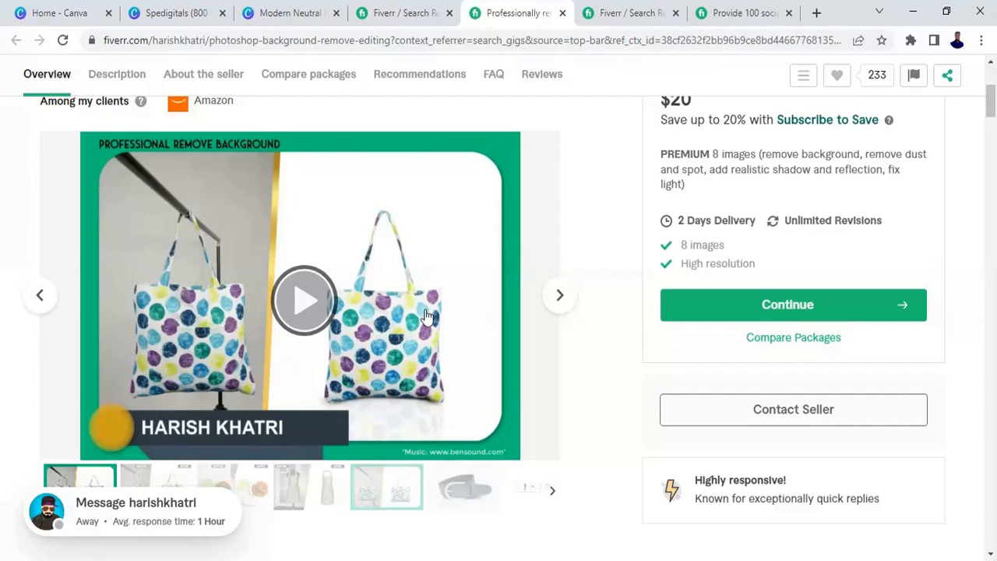
- Open the gig providing 100 social media templates on Canva from the other search tab and browse its gallery
click(629, 14)
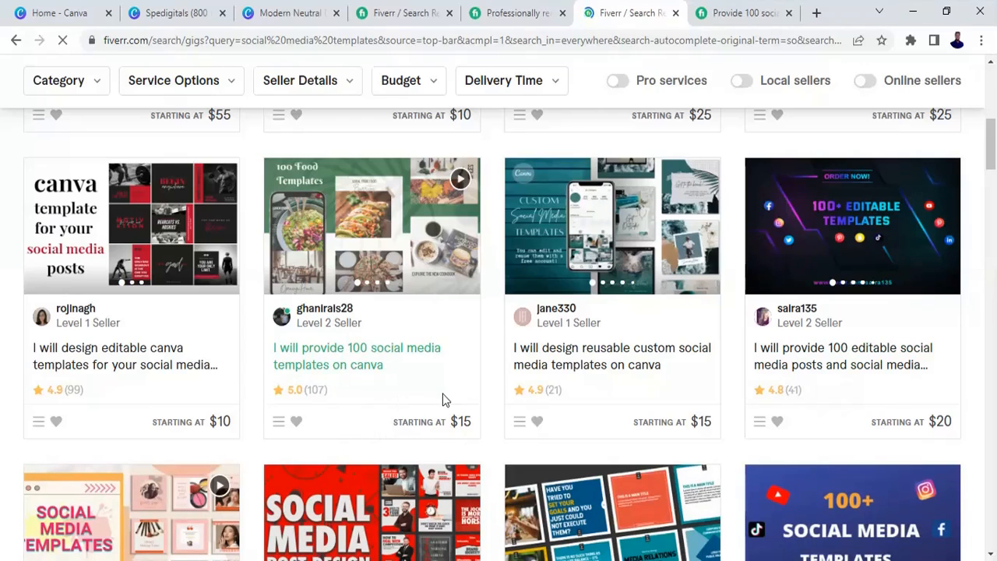
click(404, 255)
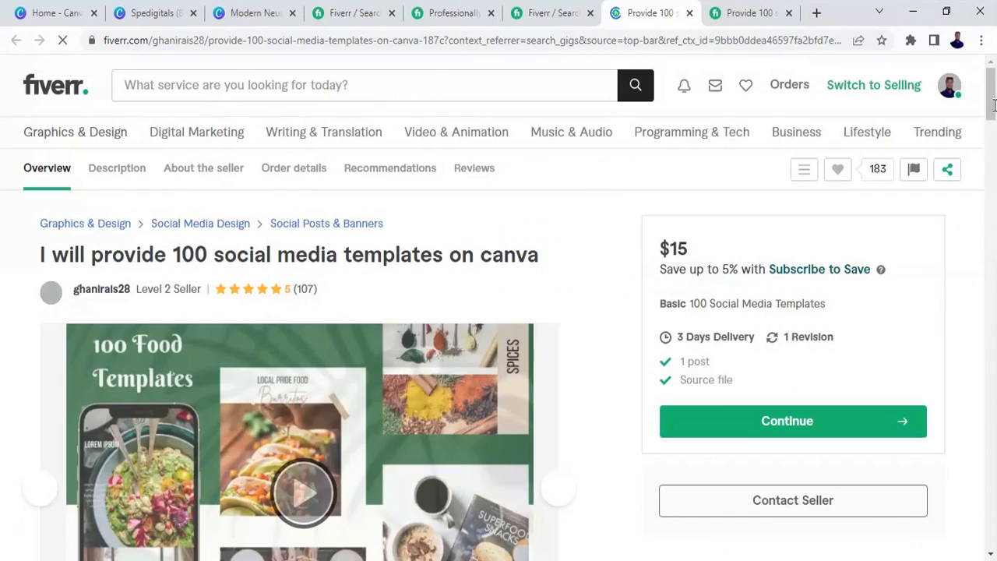
scroll(752, 234, down, 1)
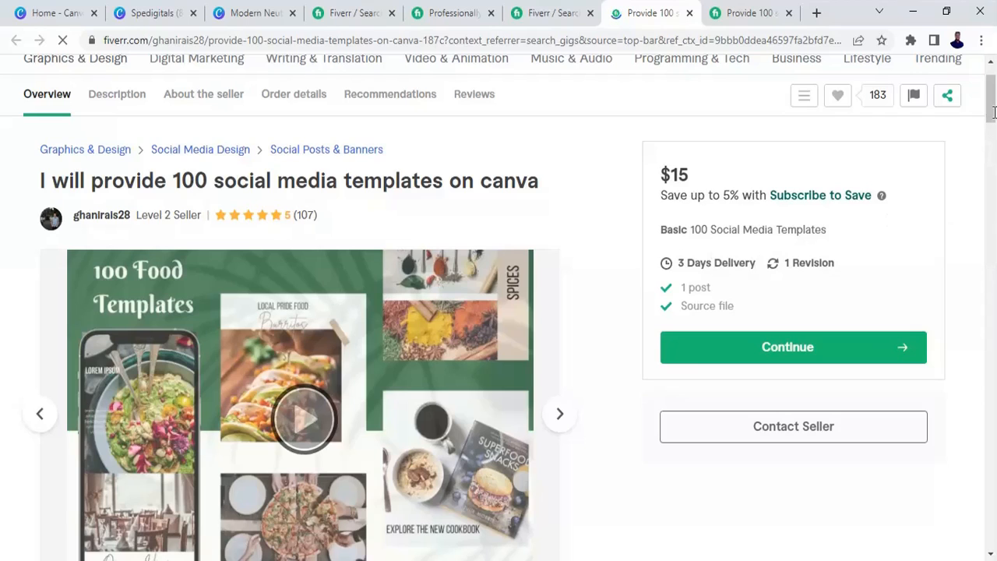
drag(991, 107, 995, 120)
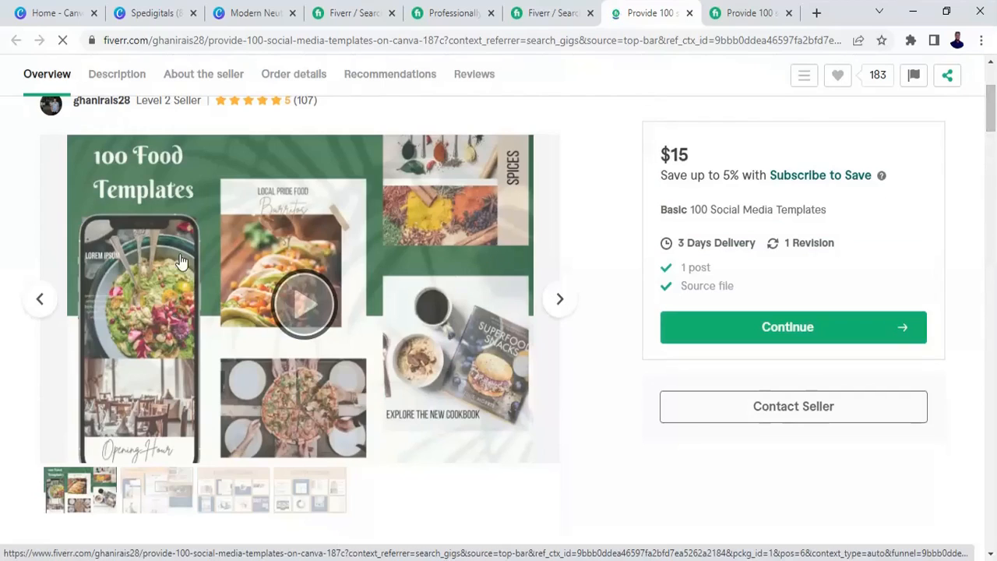
click(560, 304)
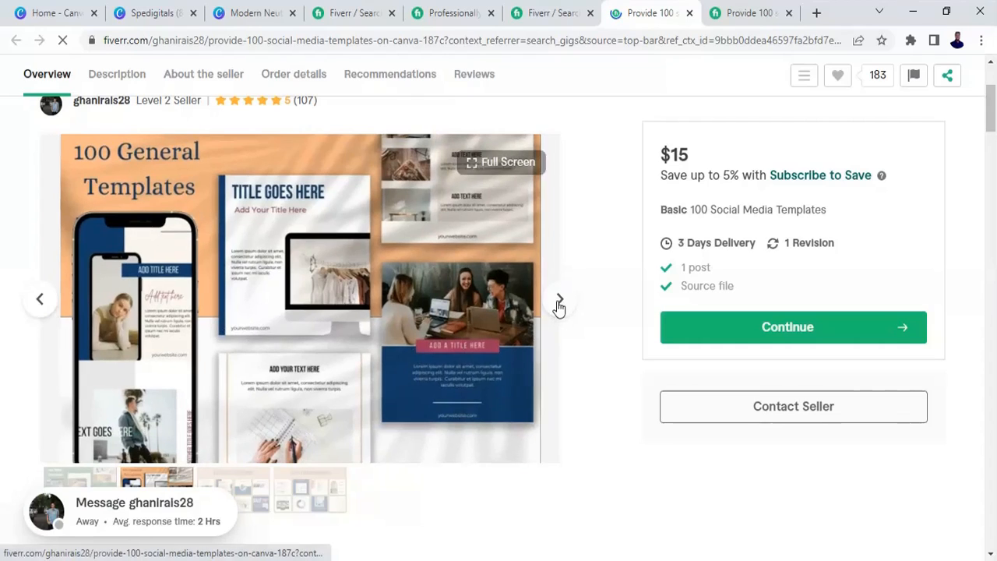
click(559, 303)
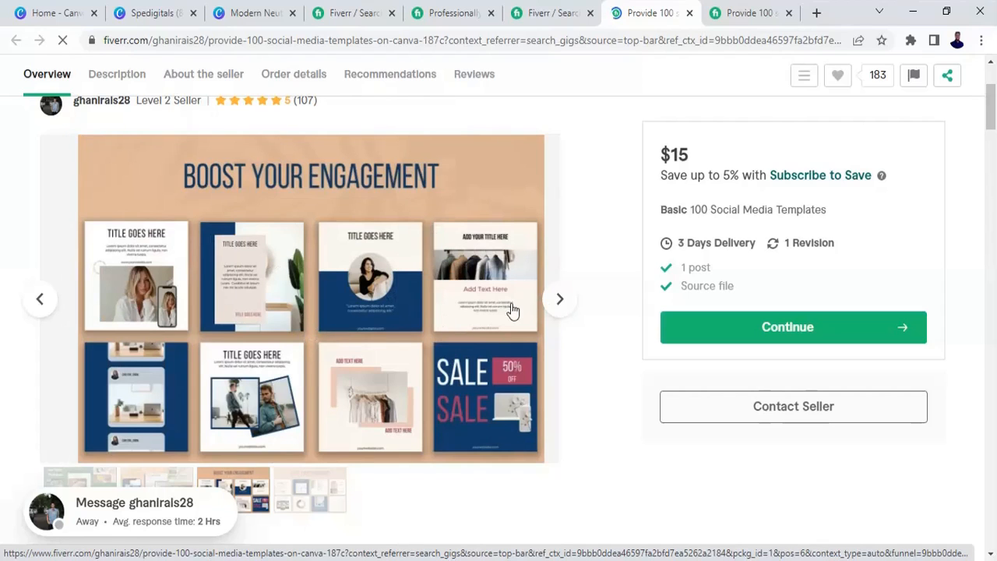
click(562, 306)
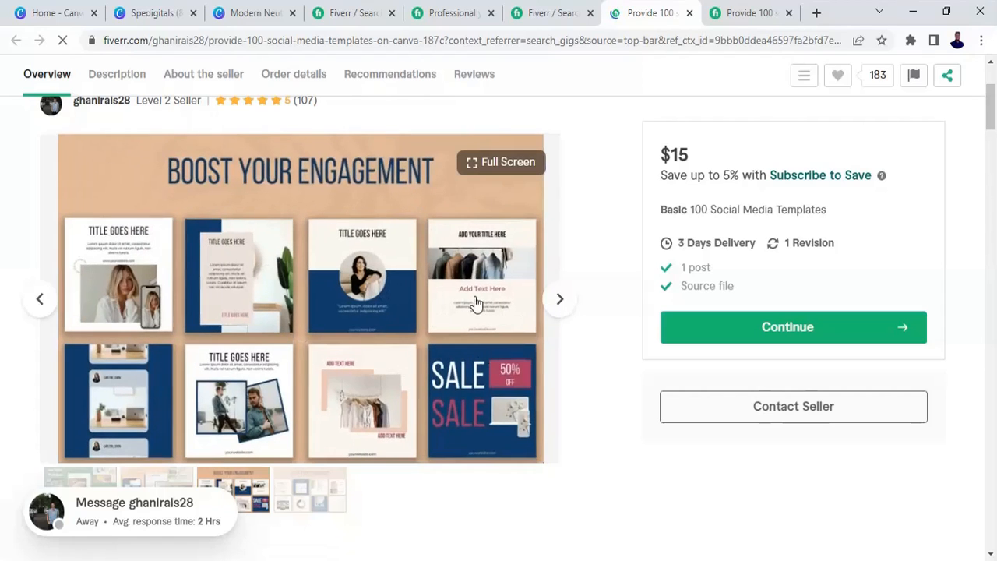
- Switch to the photo viewer and page back through the WINE BAR folder's social media designs
mouse_move(197, 1)
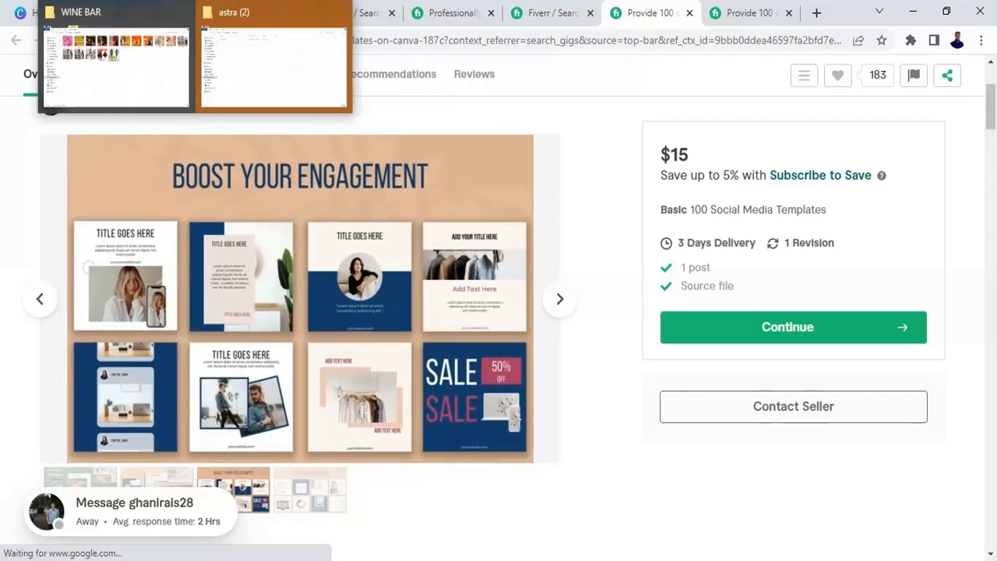
click(117, 67)
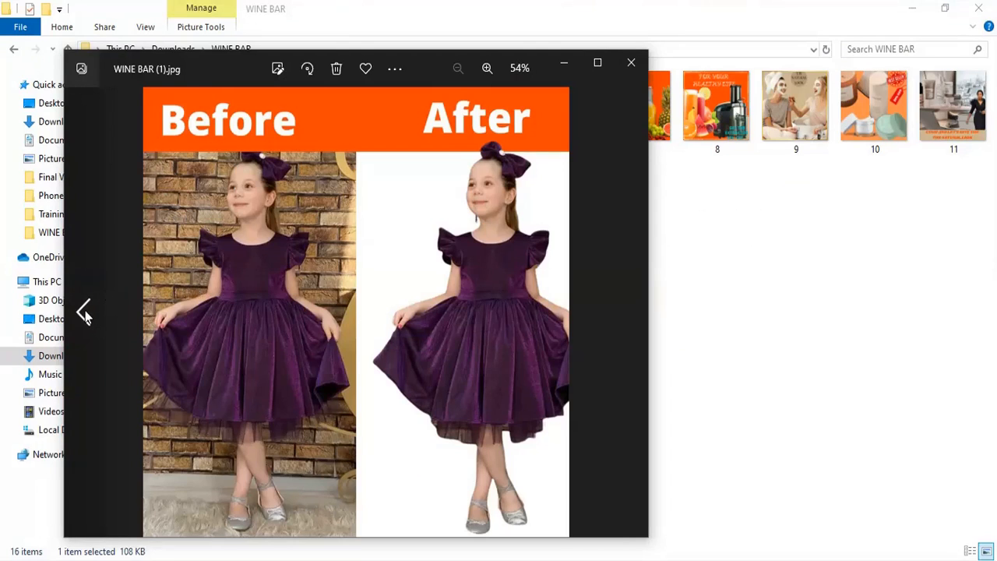
click(84, 313)
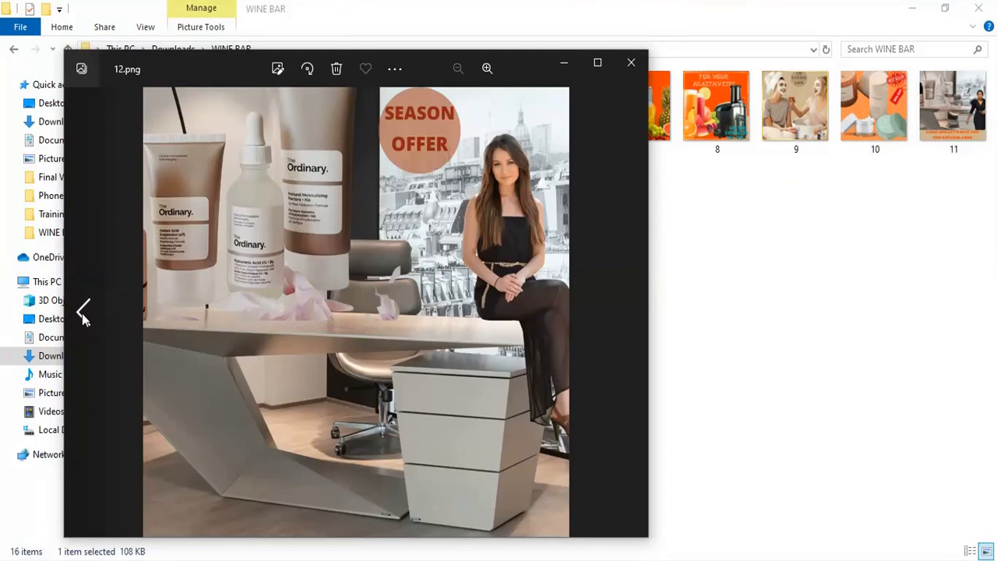
click(83, 313)
click(84, 313)
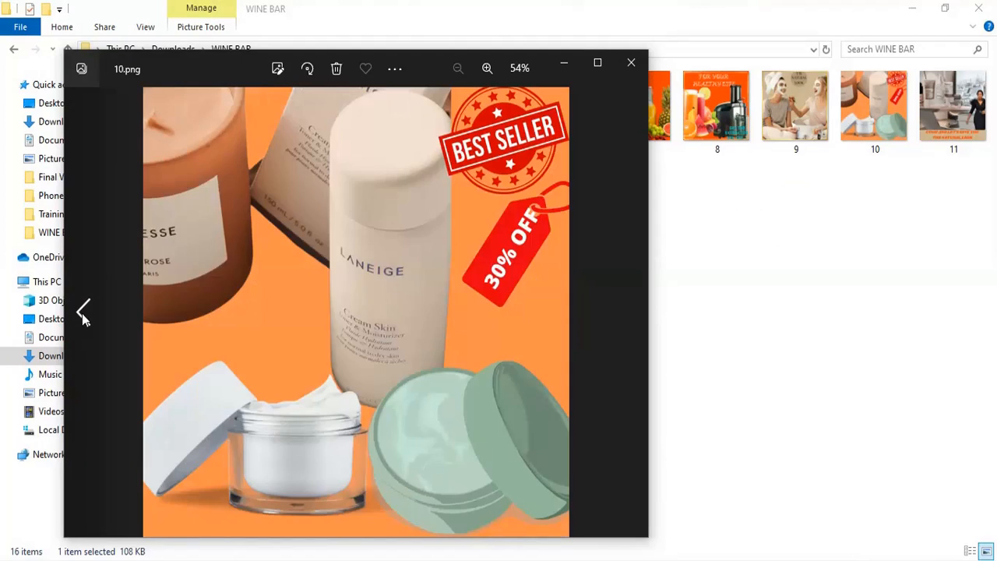
click(84, 313)
click(83, 313)
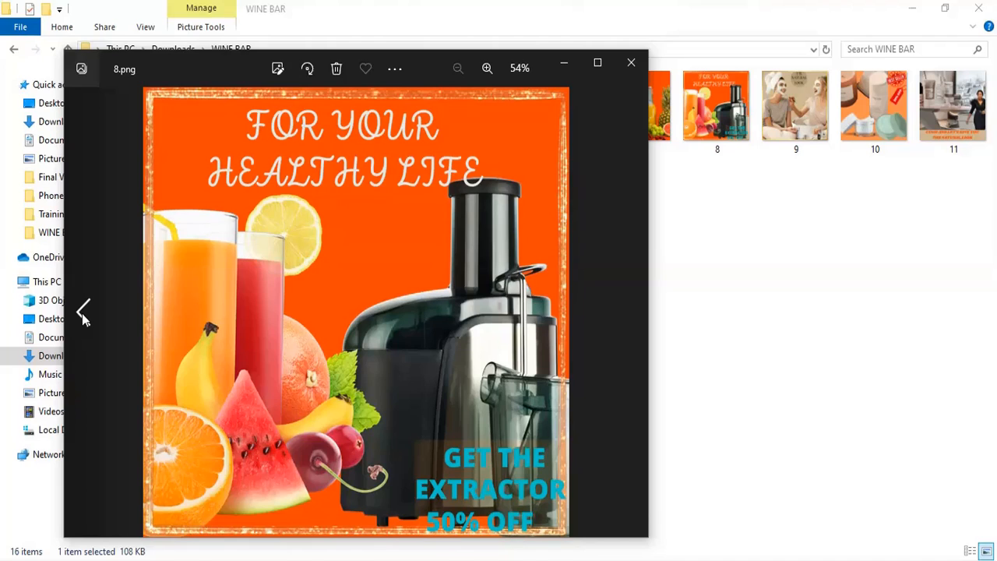
click(82, 313)
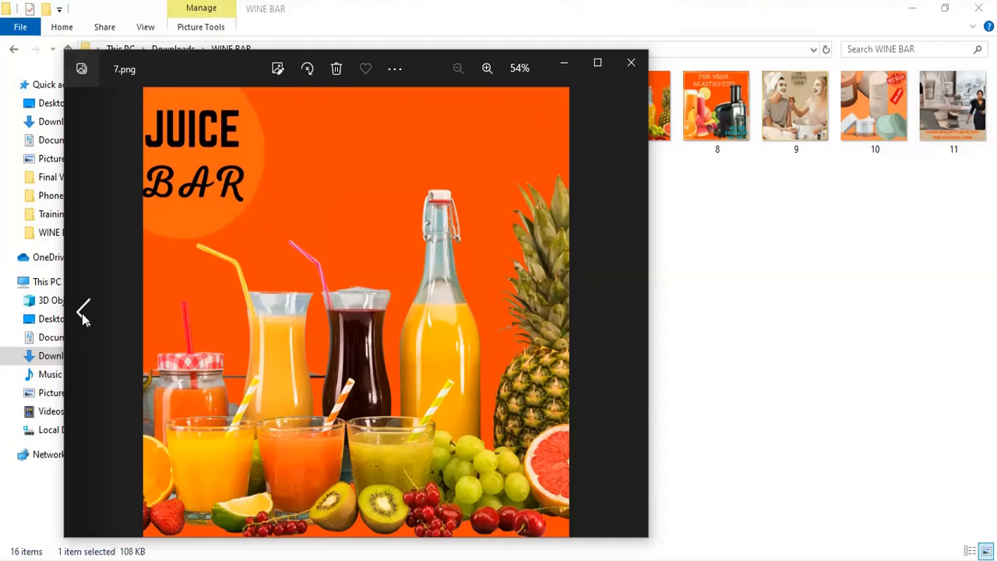
click(82, 313)
click(82, 313)
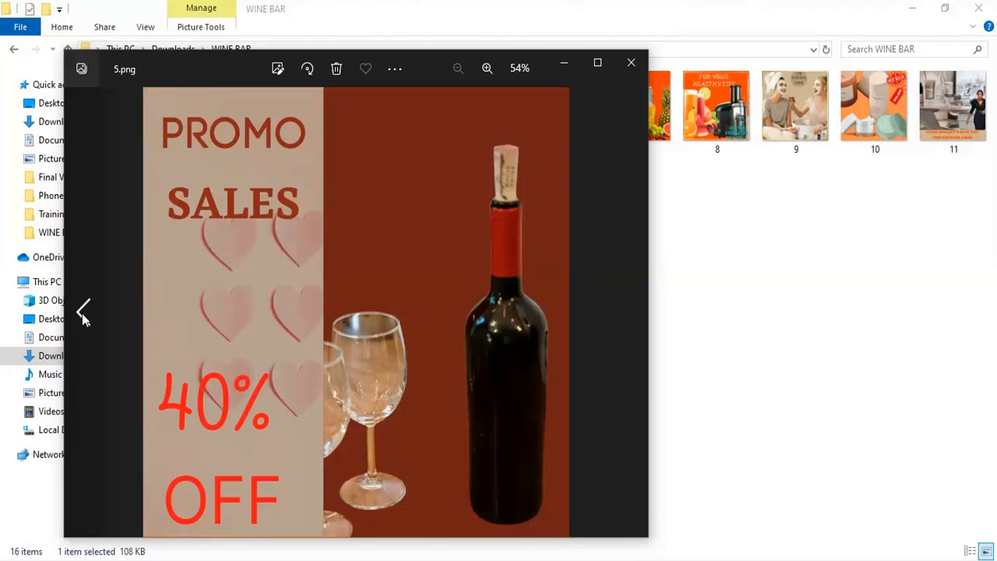
click(82, 313)
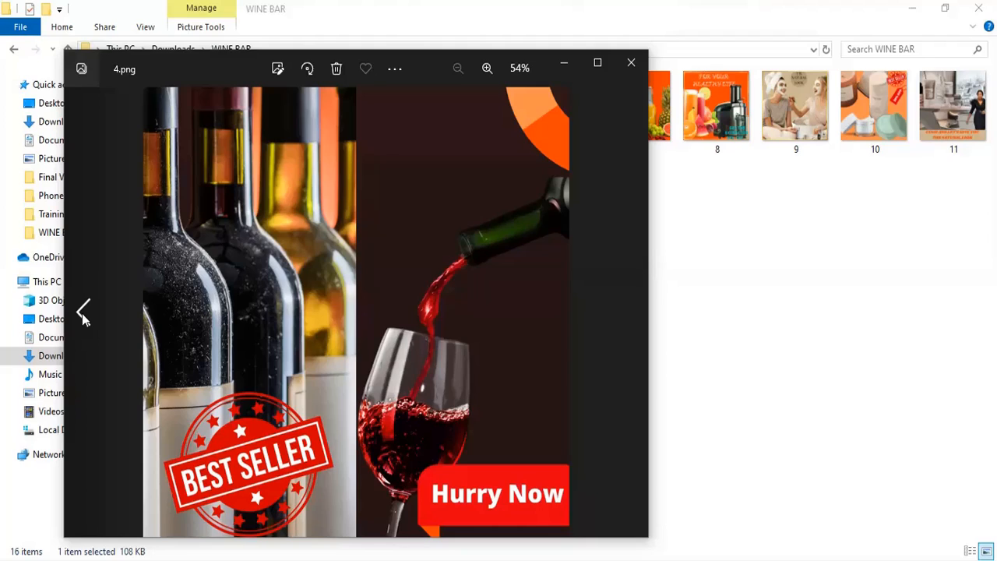
click(82, 313)
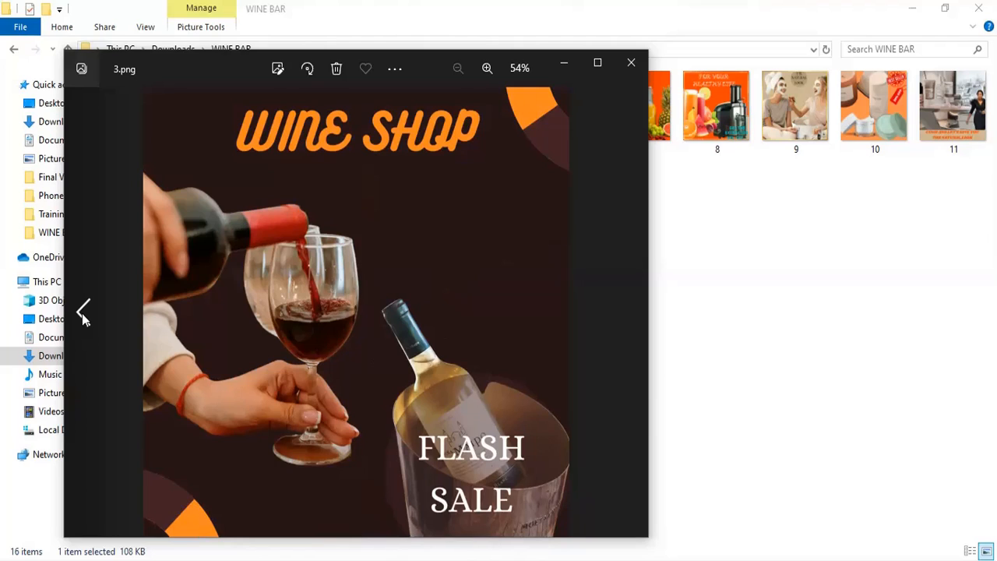
click(82, 313)
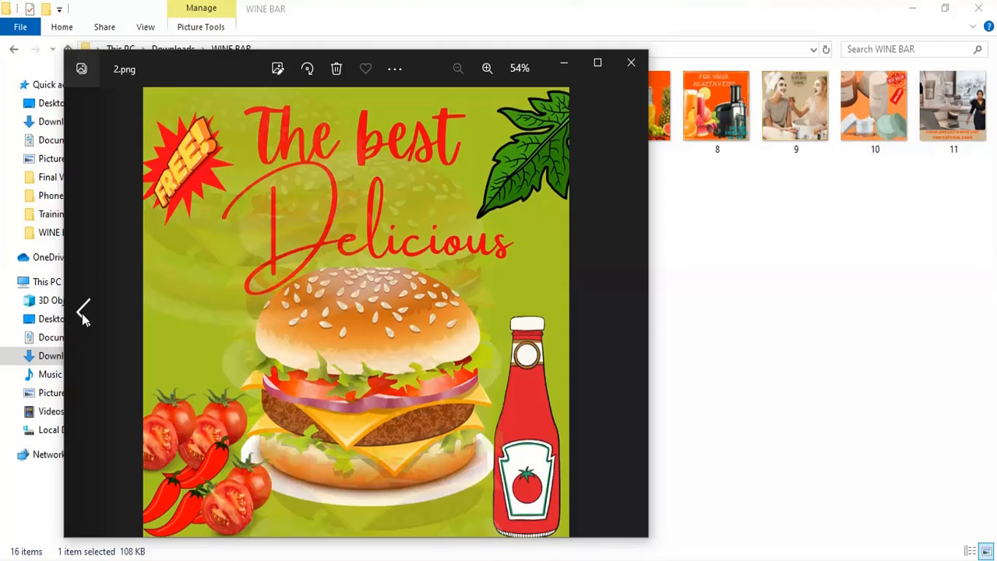
click(82, 313)
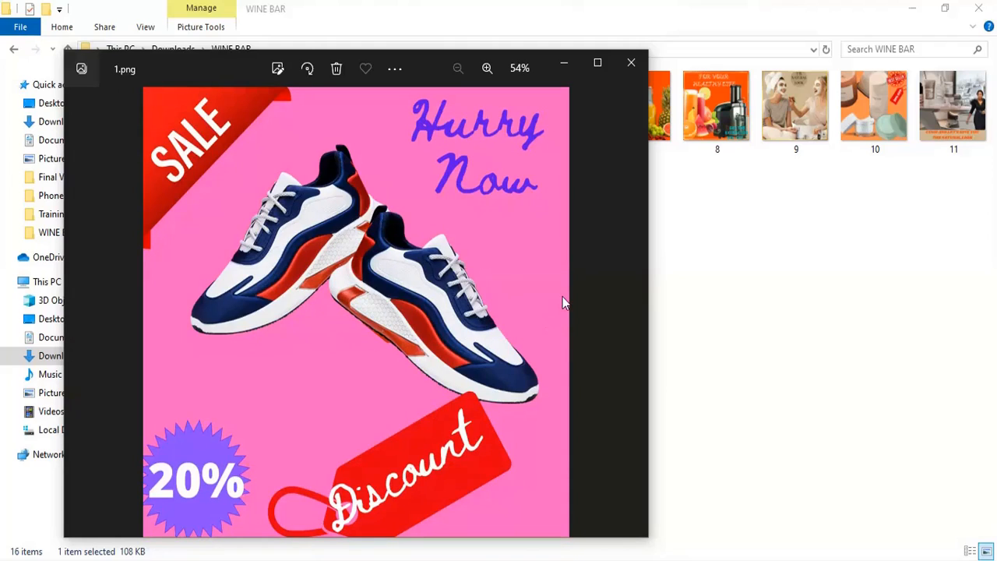
click(629, 315)
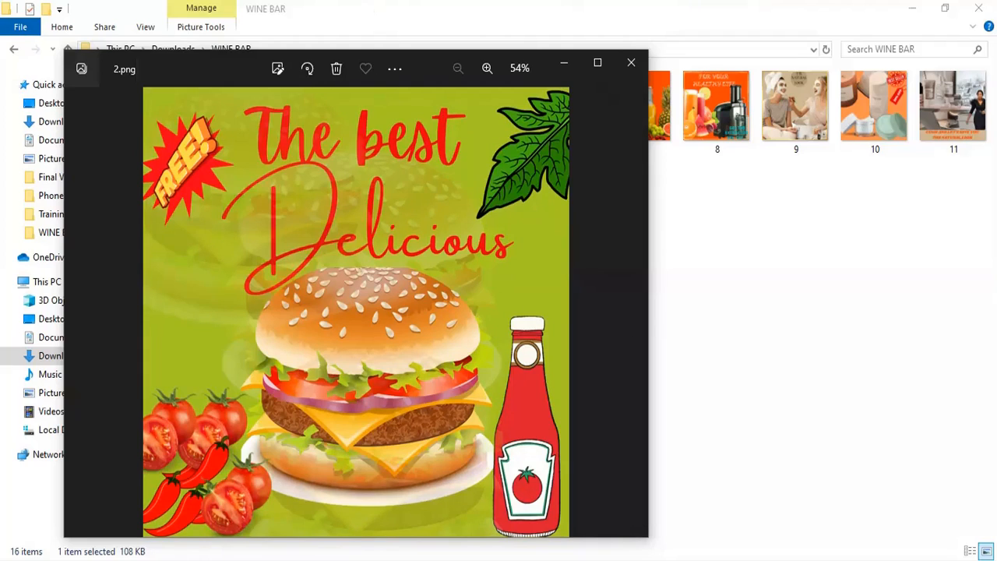
- Return to the browser, go to the Canva home page and open the WINE BAR design from recent designs
click(248, 59)
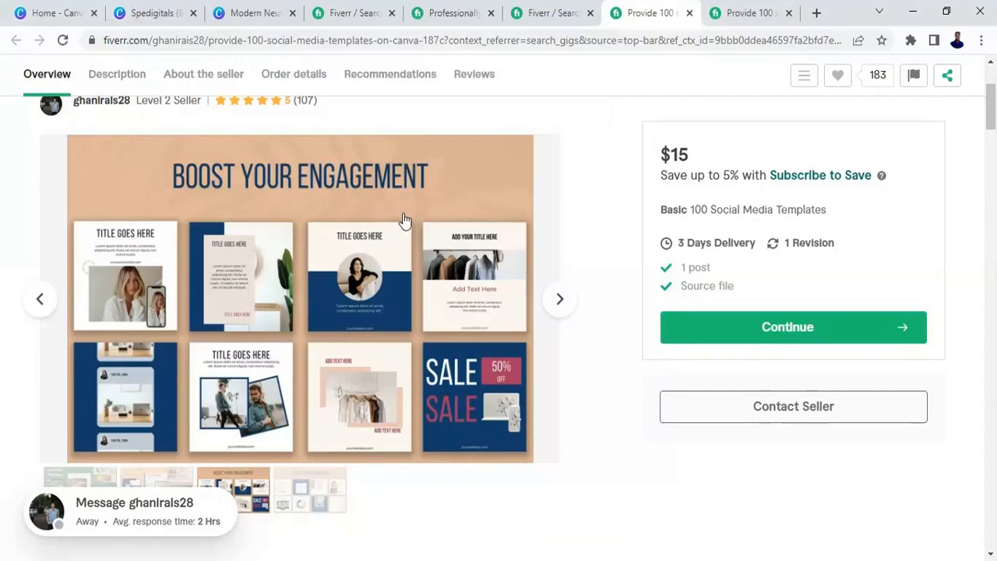
mouse_move(513, 180)
click(259, 18)
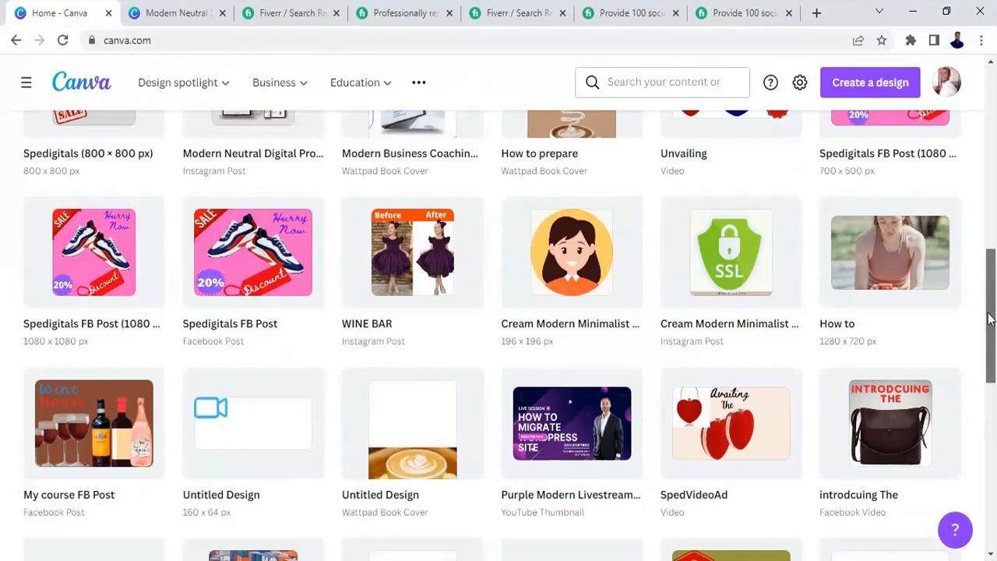
drag(990, 318, 984, 214)
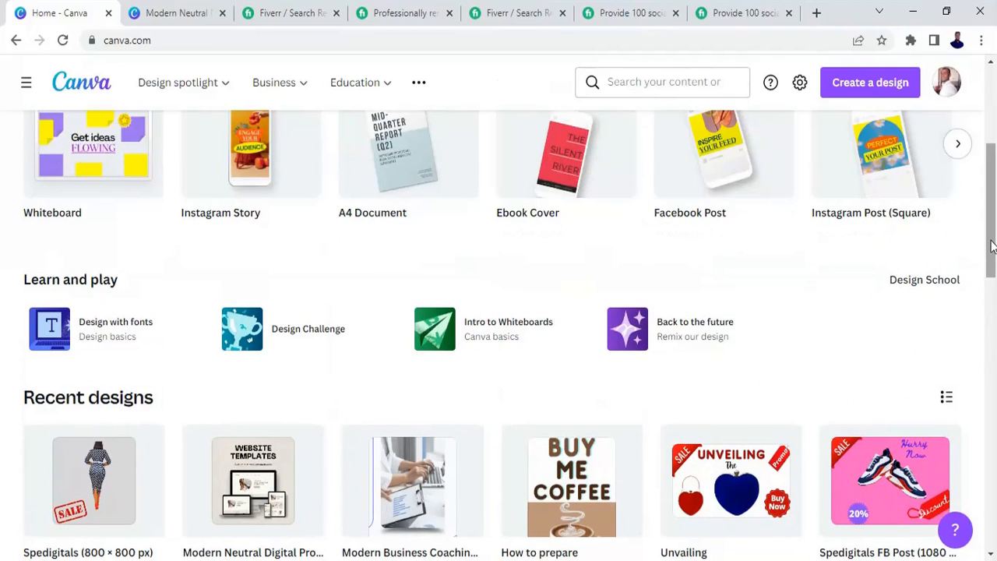
drag(991, 246, 994, 323)
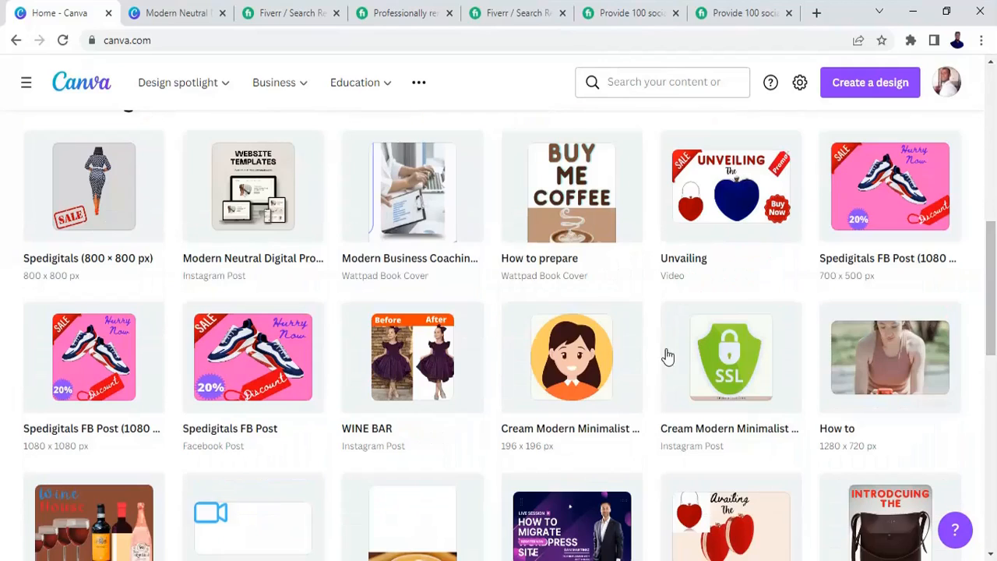
click(436, 358)
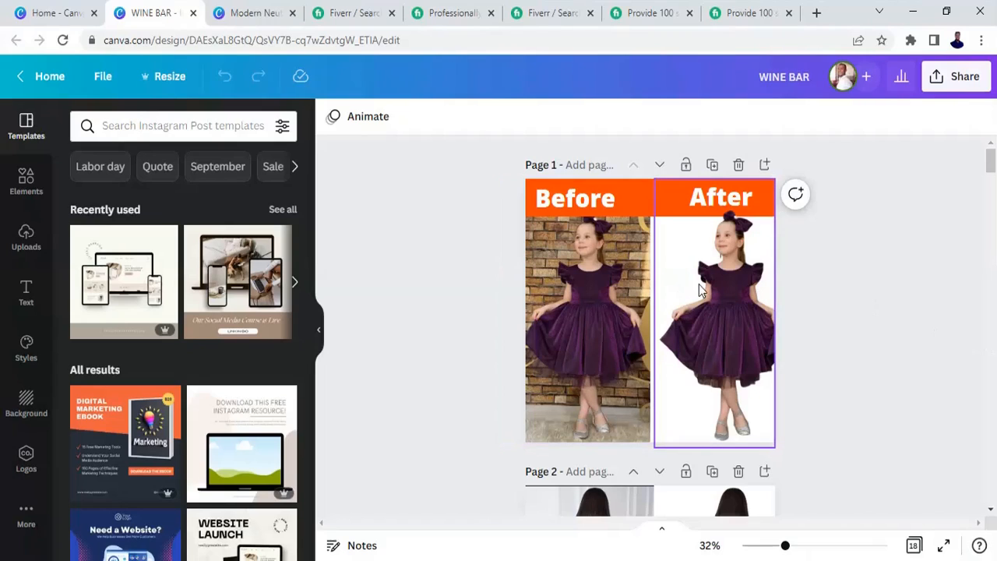
click(726, 337)
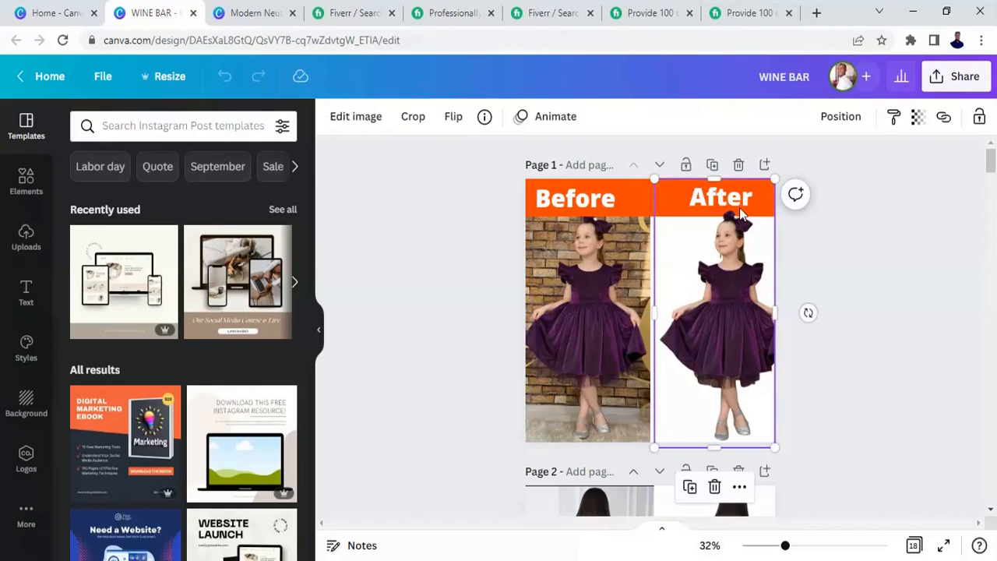
click(740, 166)
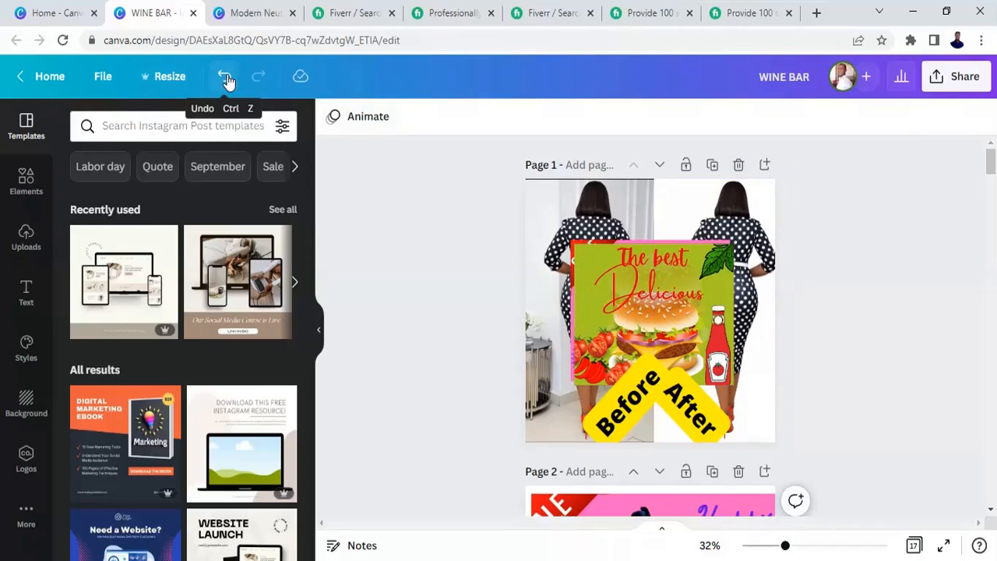
key(ctrl+z)
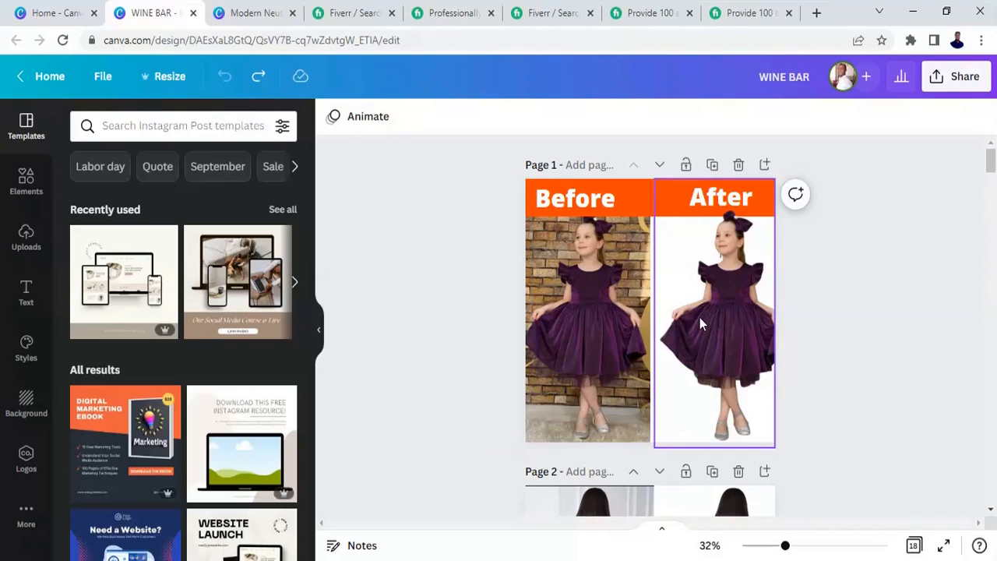
- Delete the After photo and its After label from the first page
click(699, 317)
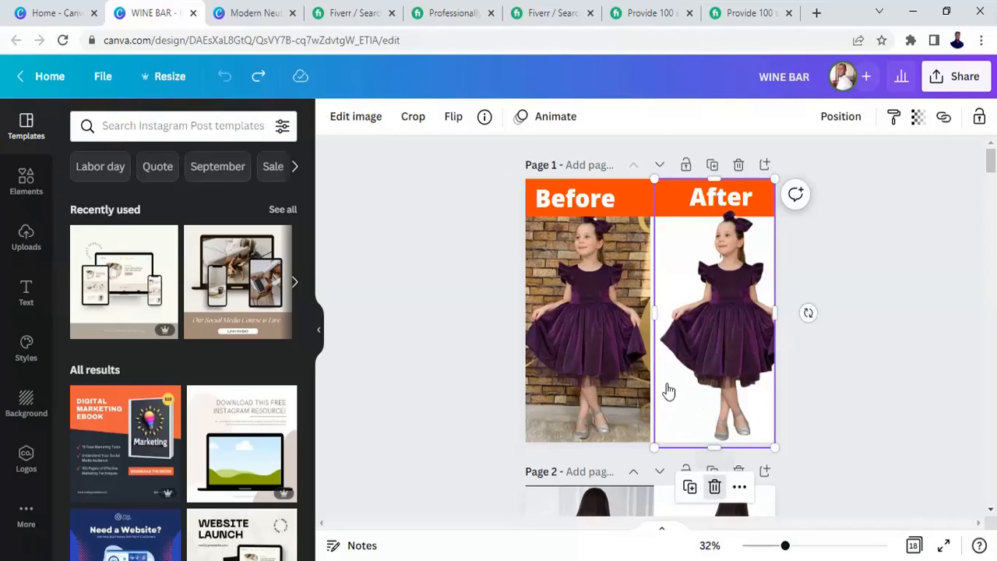
key(Delete)
click(726, 212)
key(Delete)
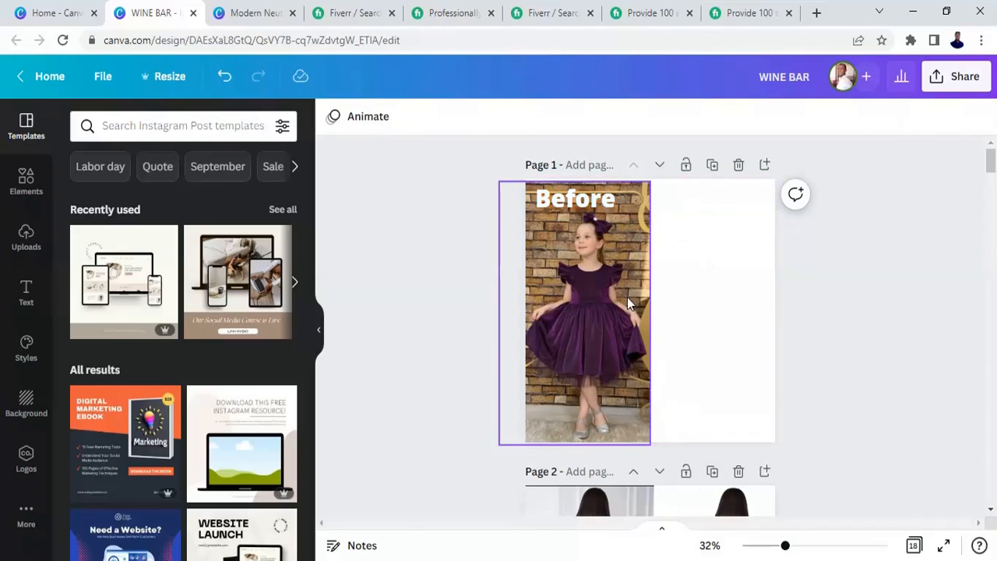
- Stretch the Before photo across the full page width and delete its Before label
click(655, 342)
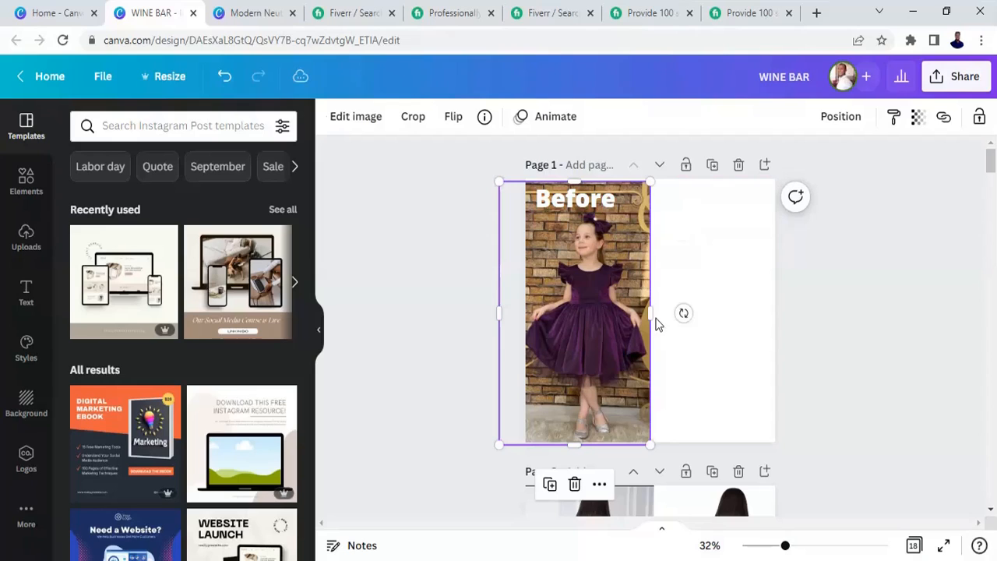
drag(684, 326, 726, 329)
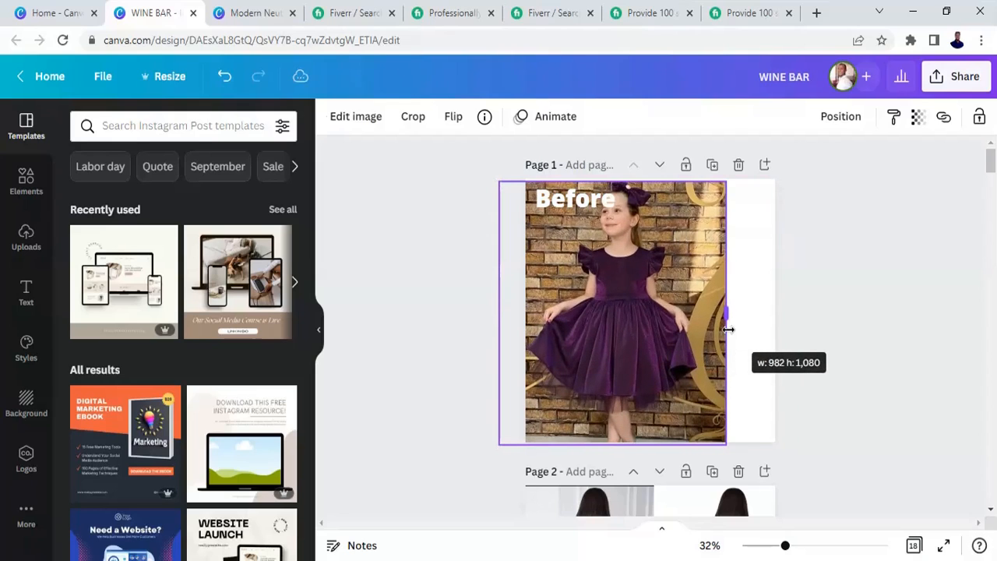
click(583, 204)
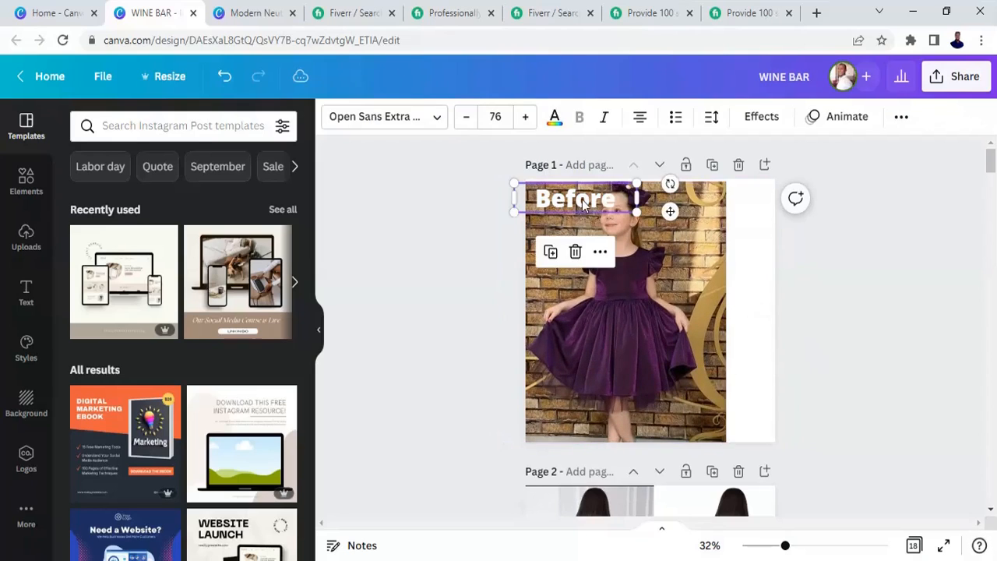
click(575, 253)
- Remove the photo's background with Background Remover
click(618, 309)
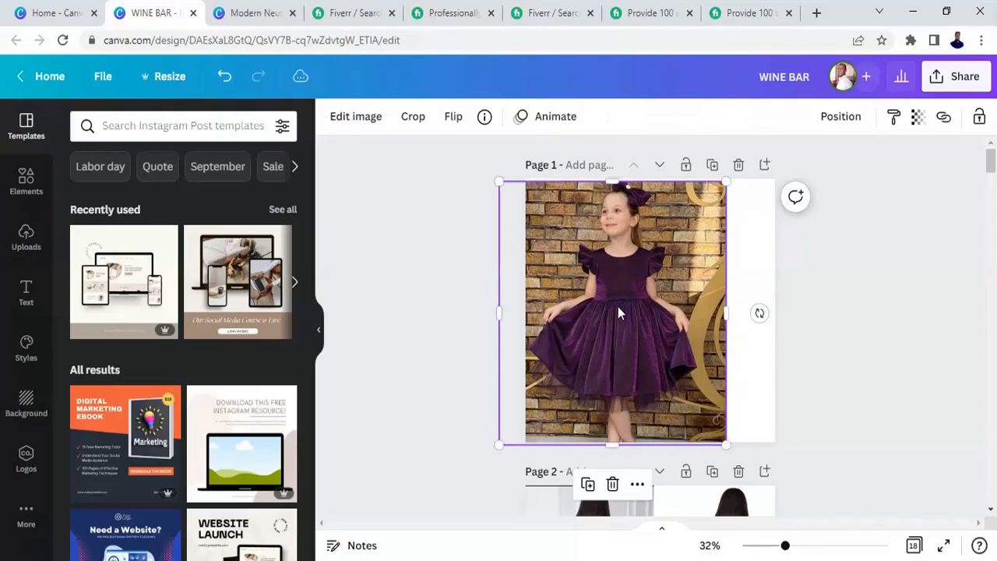
click(360, 118)
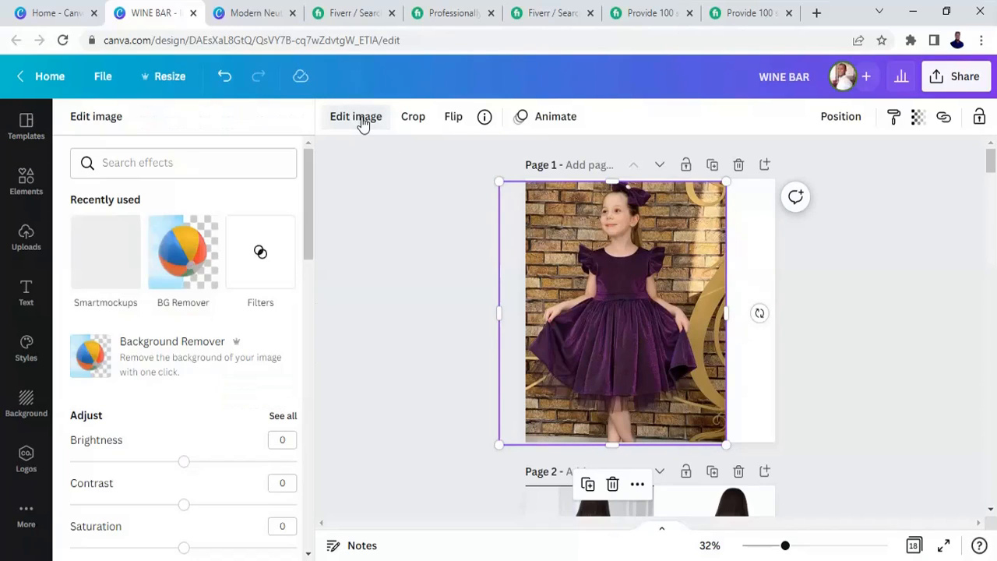
click(177, 347)
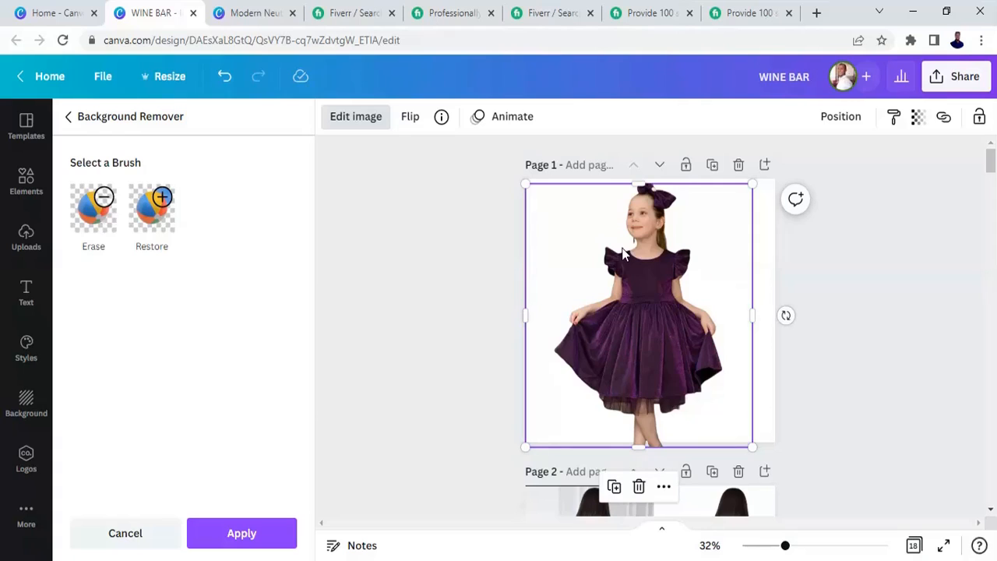
click(645, 300)
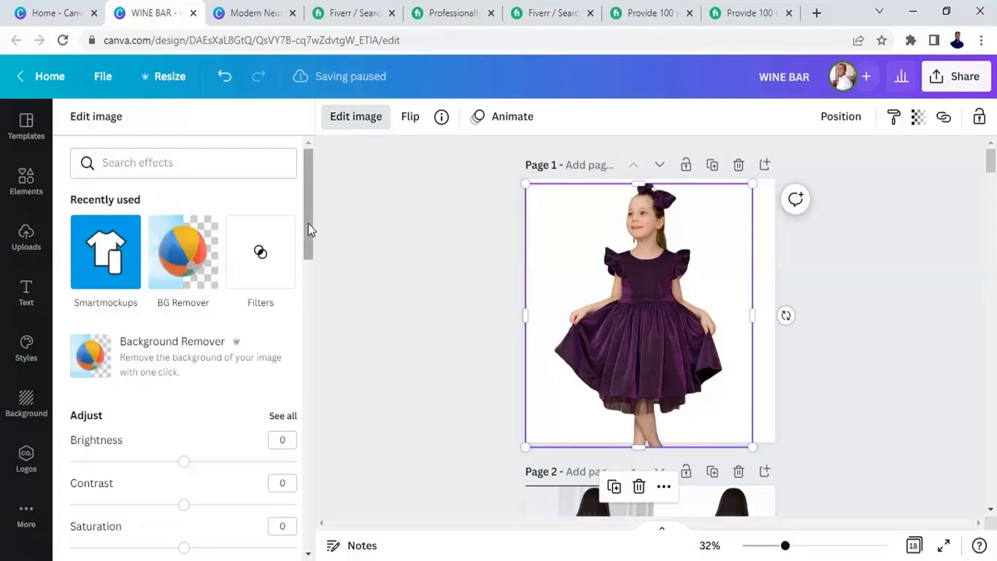
- Preview several filters on the photo and apply the Peony filter
drag(308, 223, 310, 317)
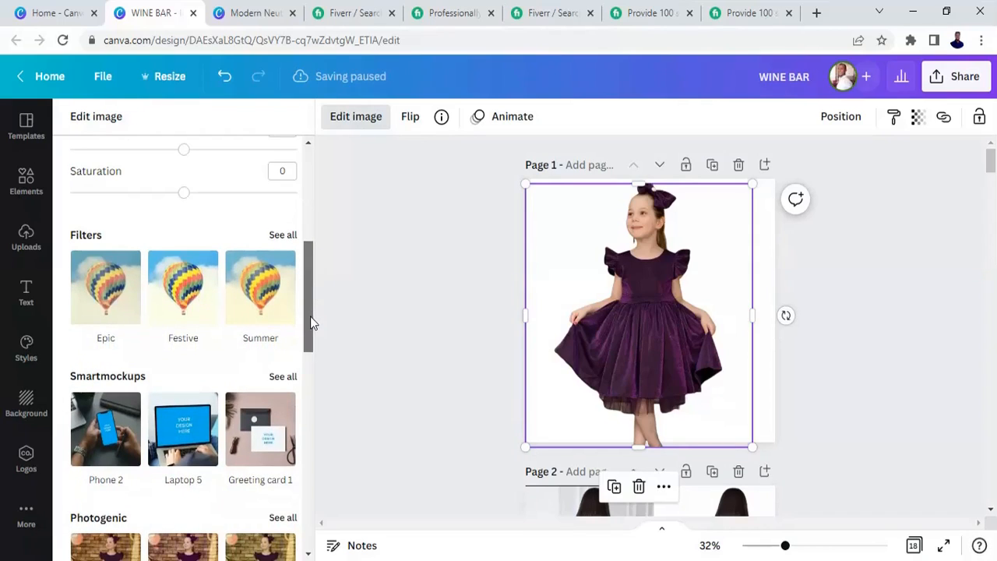
click(283, 236)
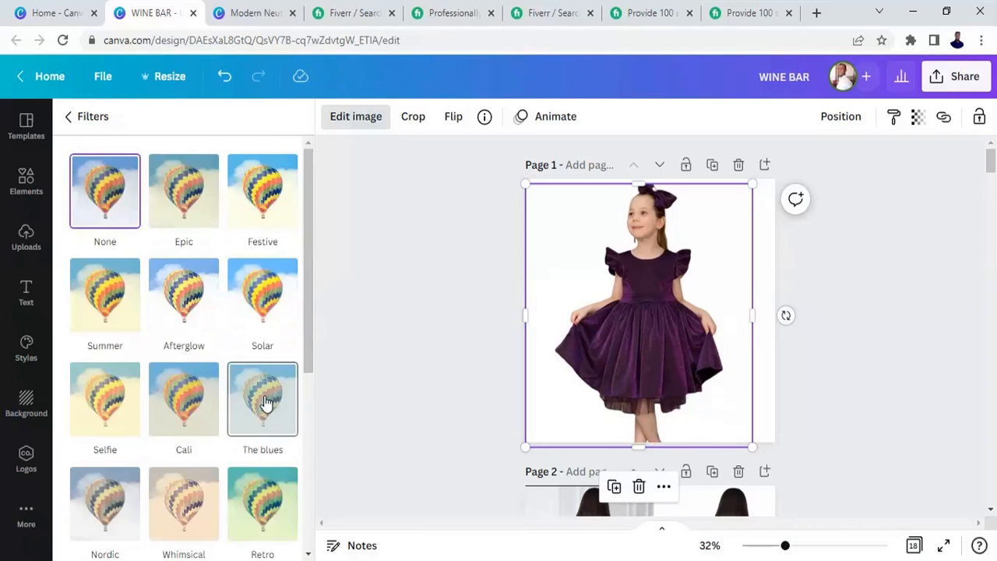
click(265, 402)
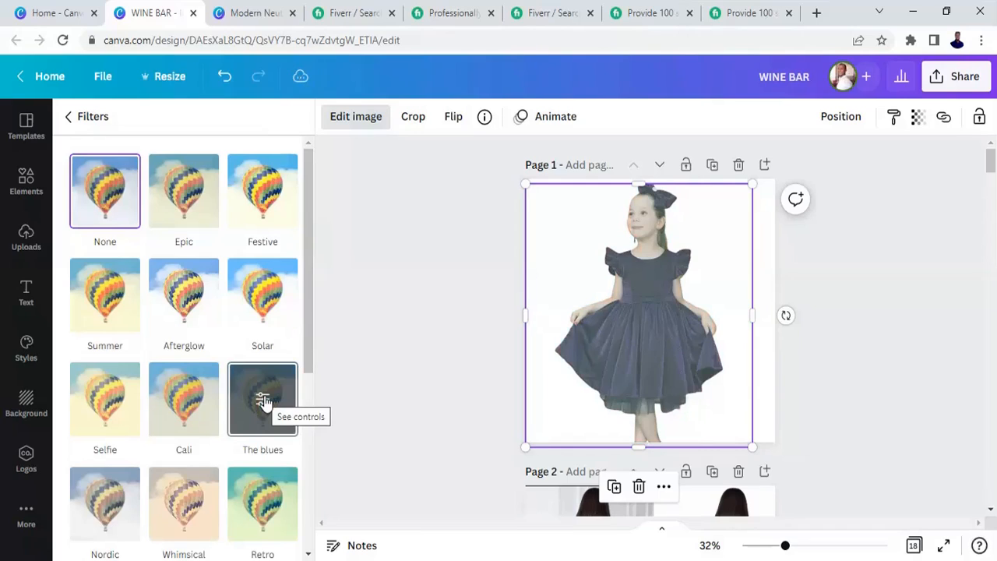
click(189, 400)
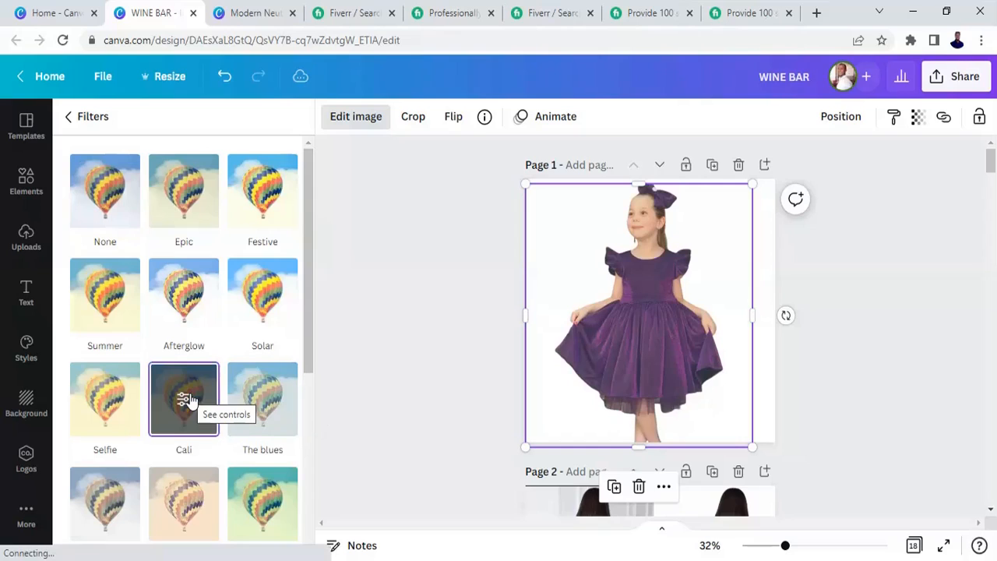
click(265, 304)
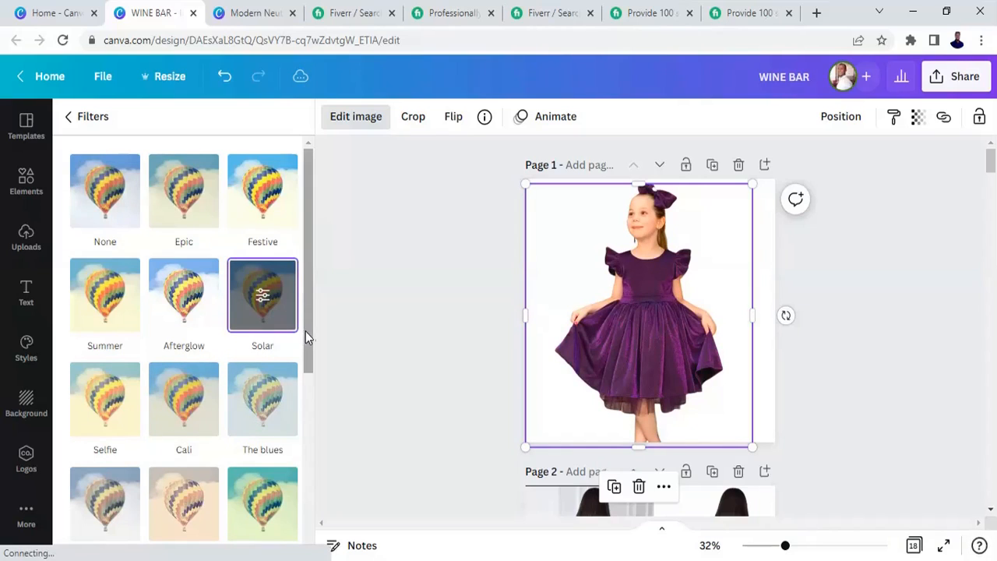
drag(308, 335, 311, 406)
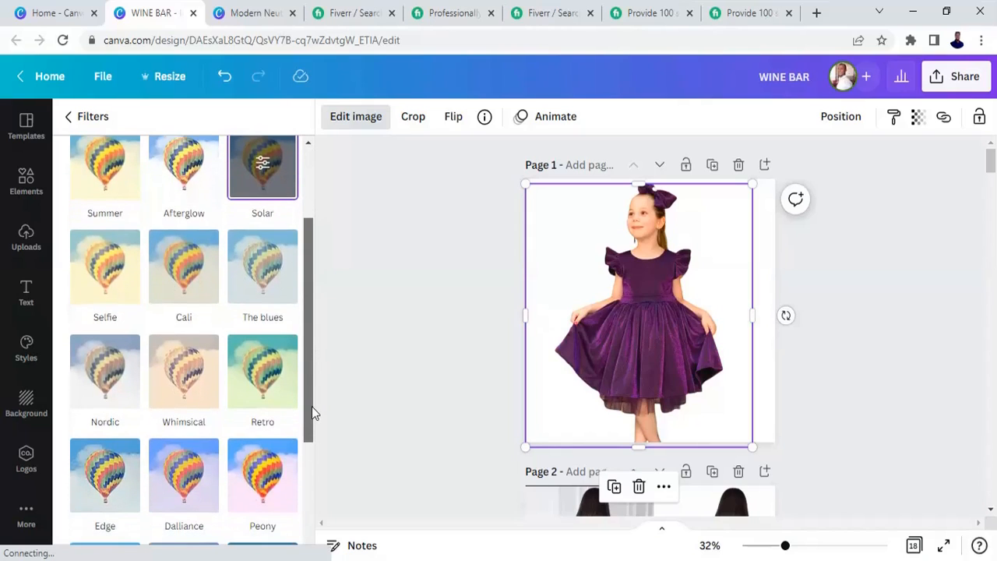
click(268, 476)
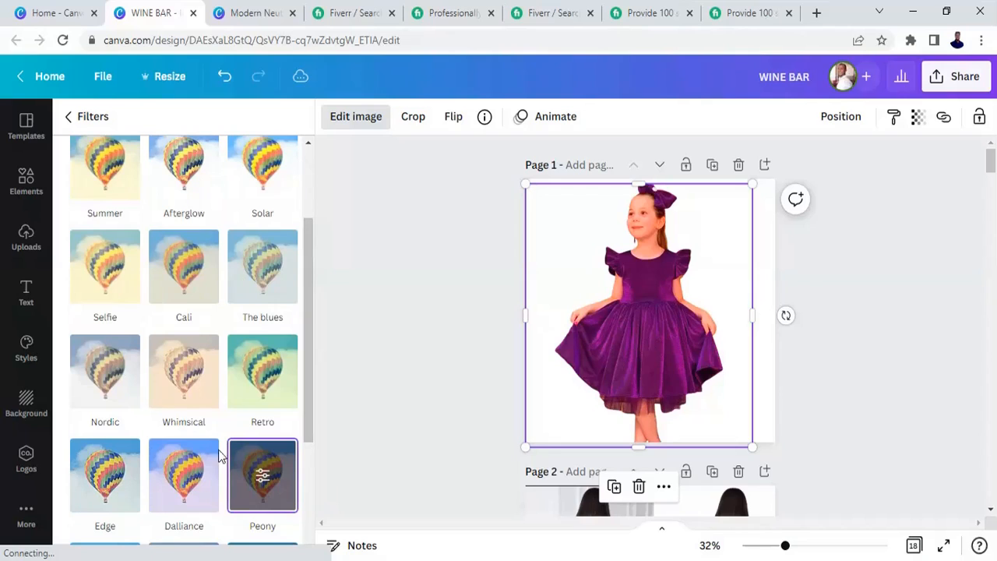
click(198, 465)
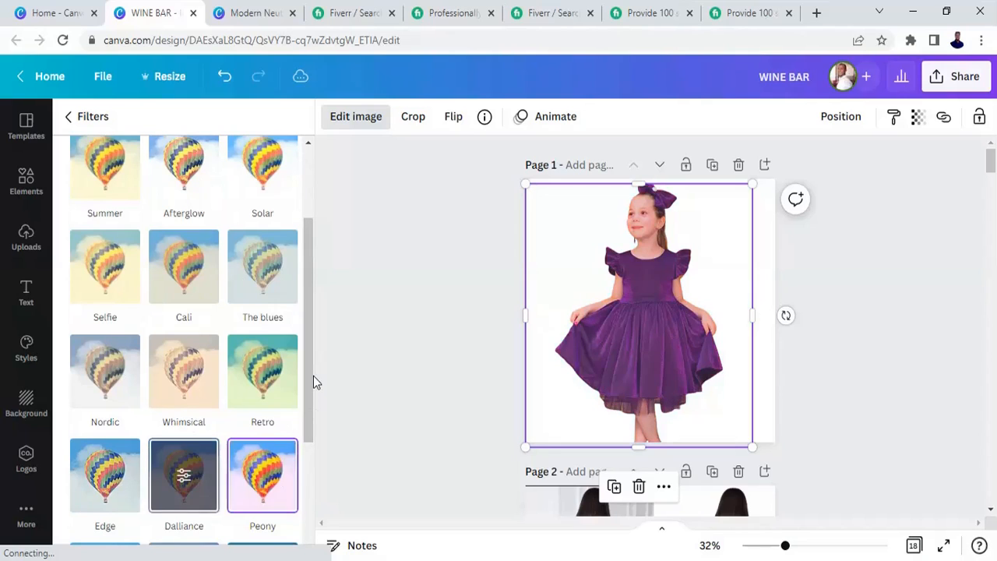
drag(309, 372, 313, 448)
click(114, 452)
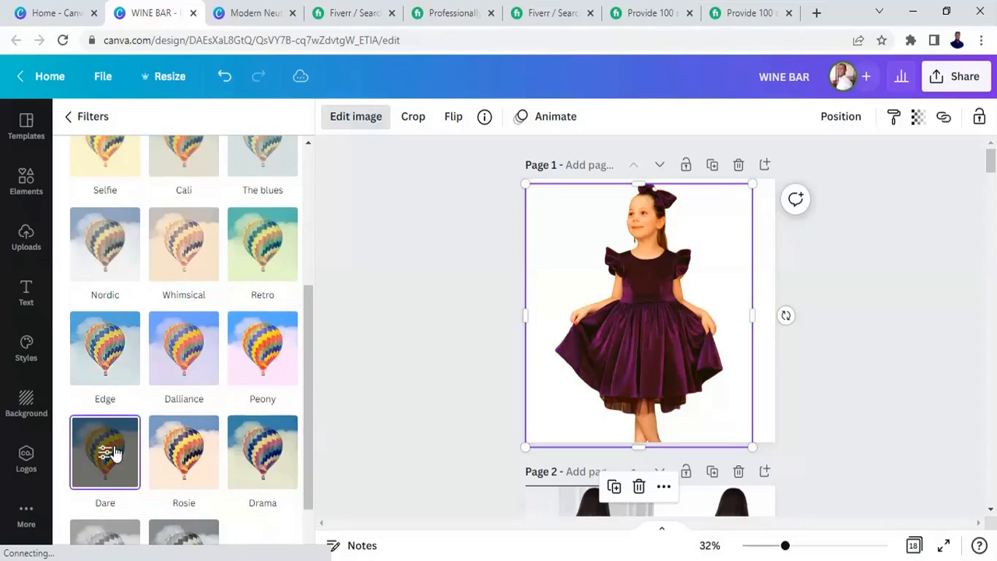
click(201, 366)
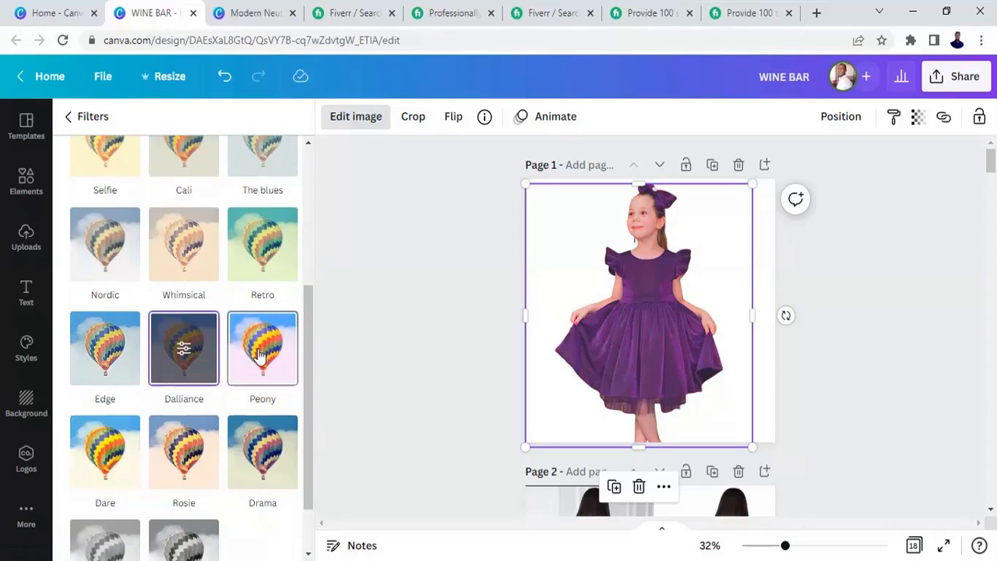
click(261, 354)
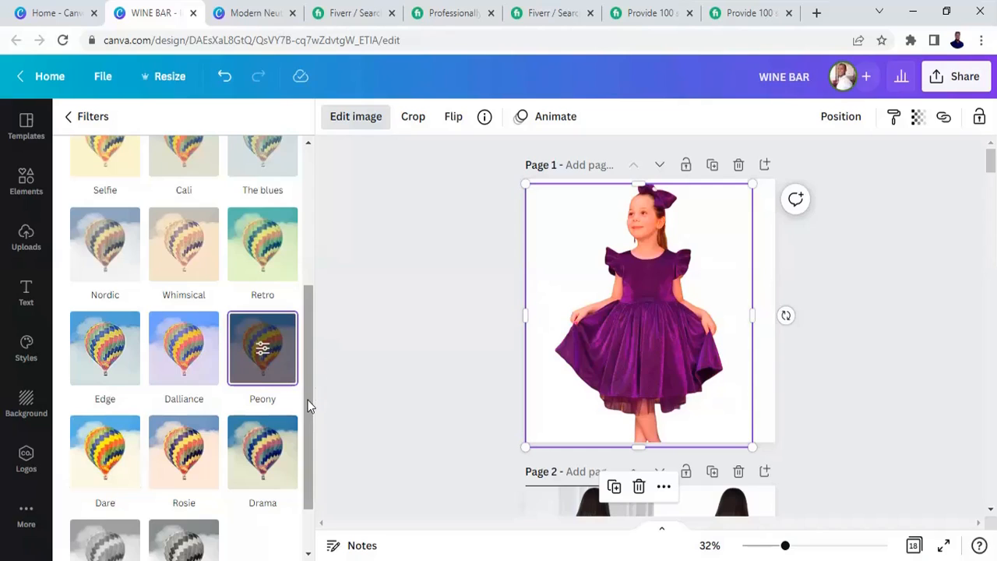
- Adjust the photo's brightness to -22 and its contrast to 8
drag(307, 405, 306, 248)
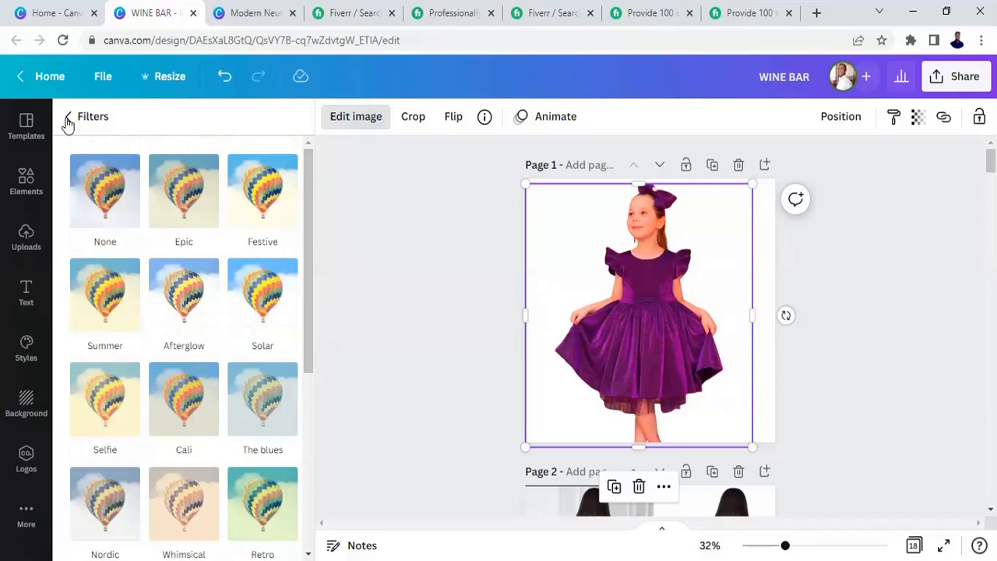
click(68, 118)
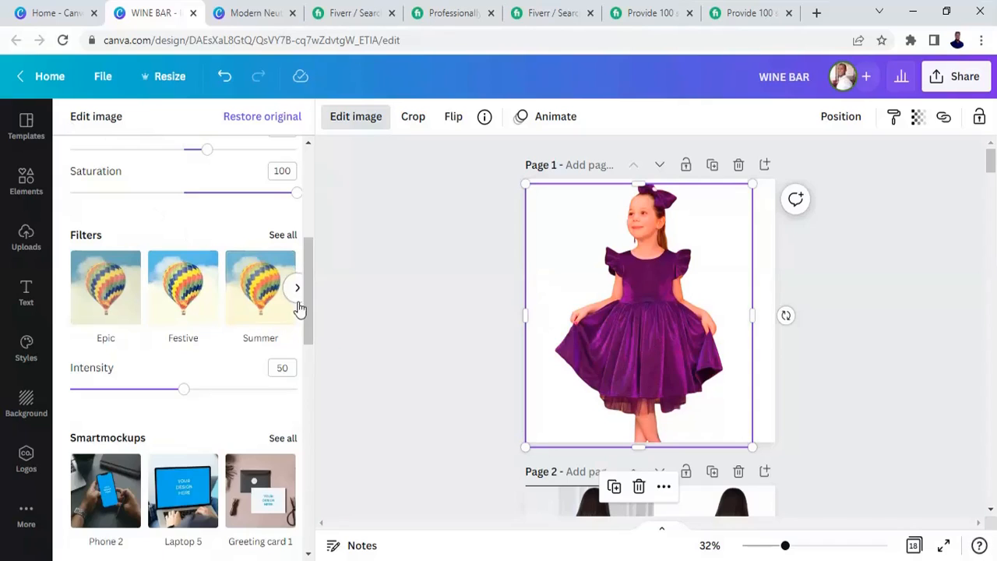
drag(307, 322, 312, 270)
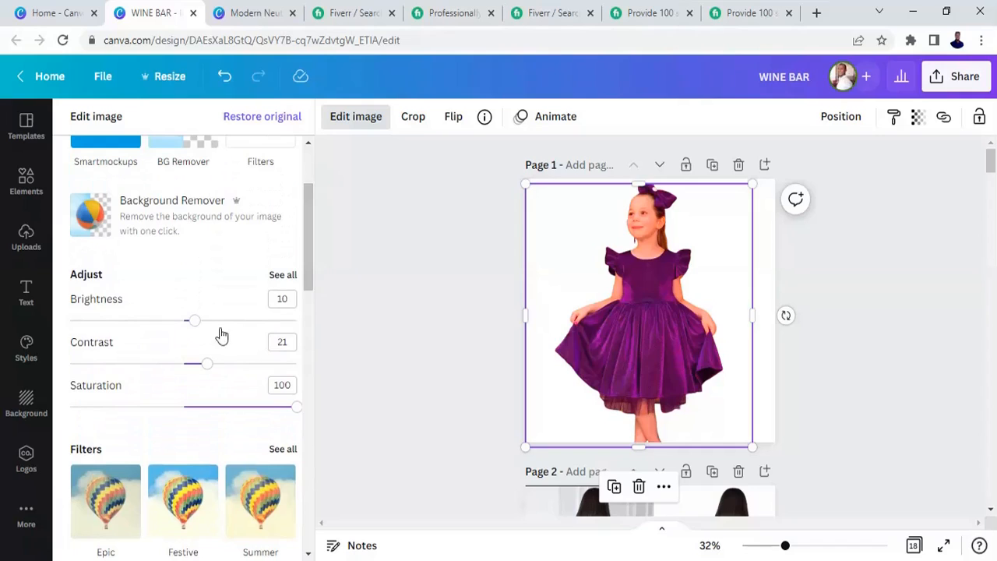
drag(196, 328, 158, 326)
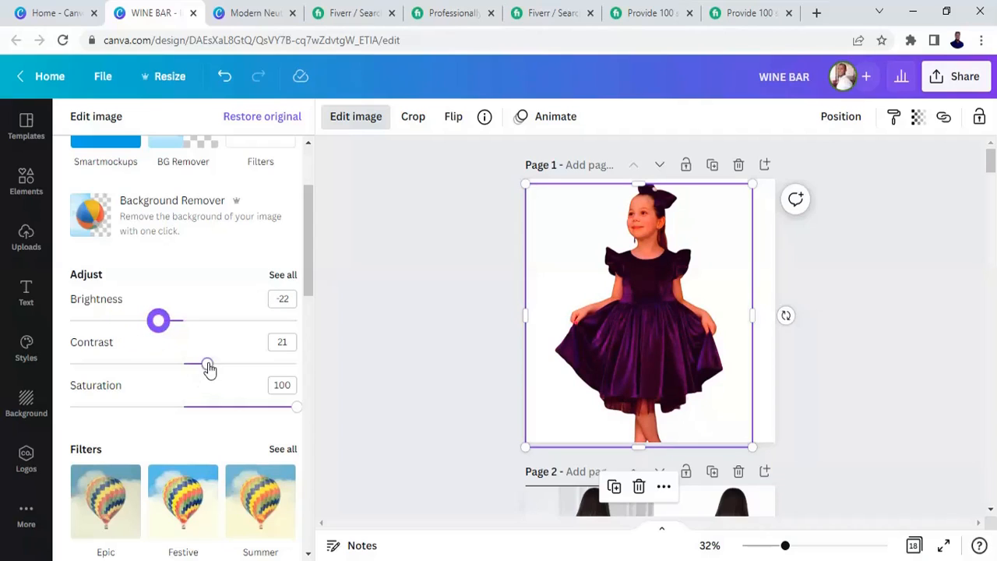
drag(208, 368, 157, 372)
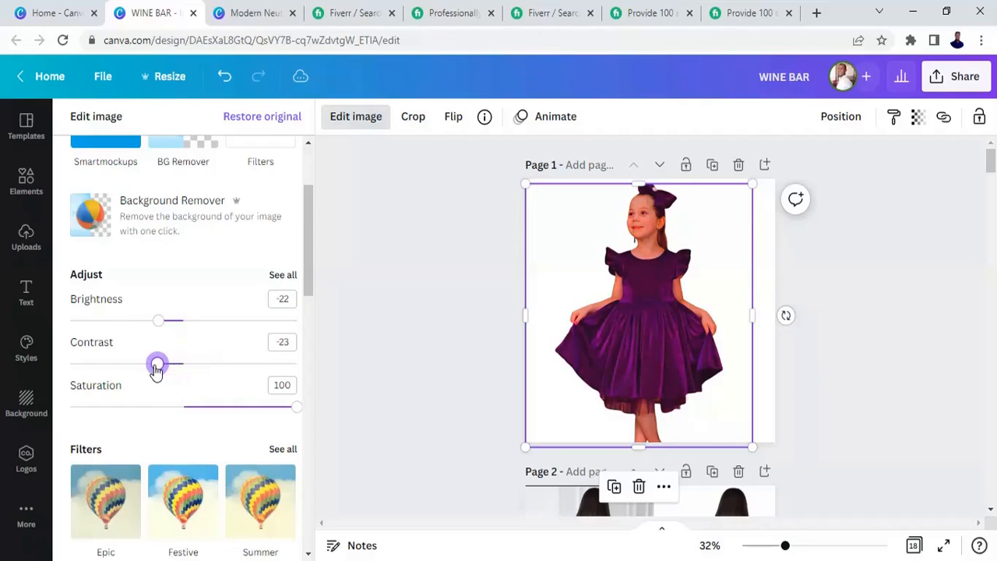
click(218, 377)
drag(218, 377, 200, 374)
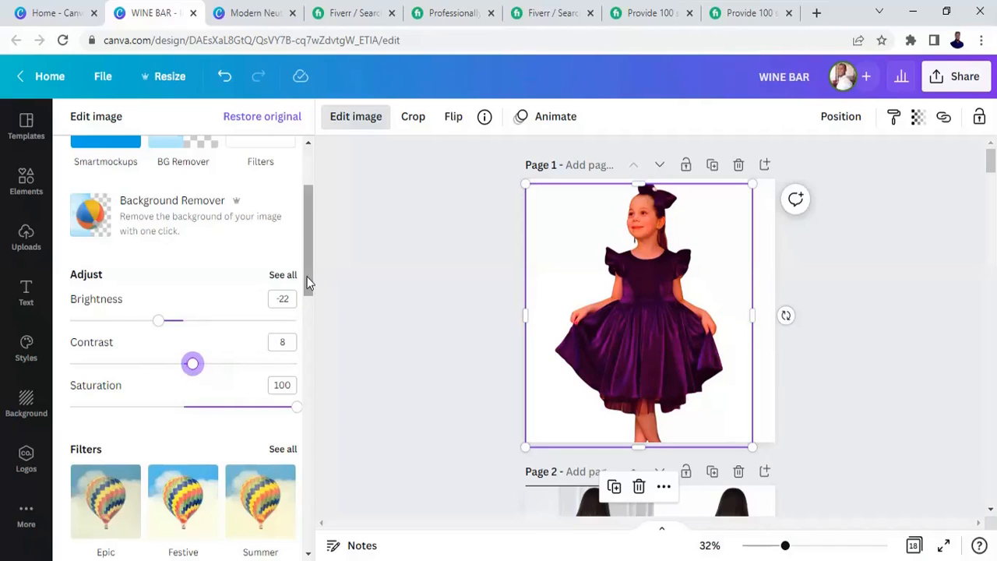
drag(313, 278, 308, 303)
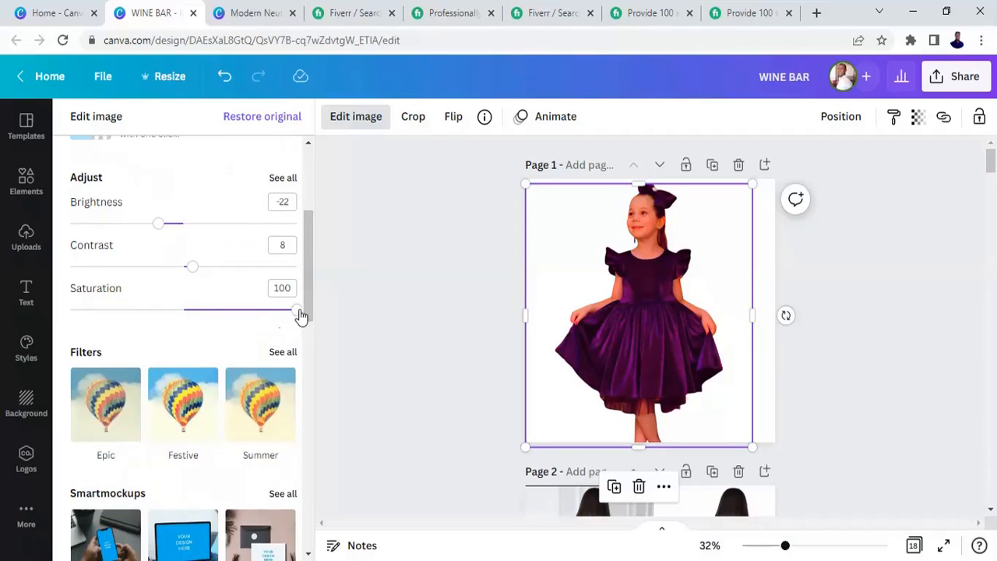
- Set the photo's saturation to -4
drag(257, 312, 183, 320)
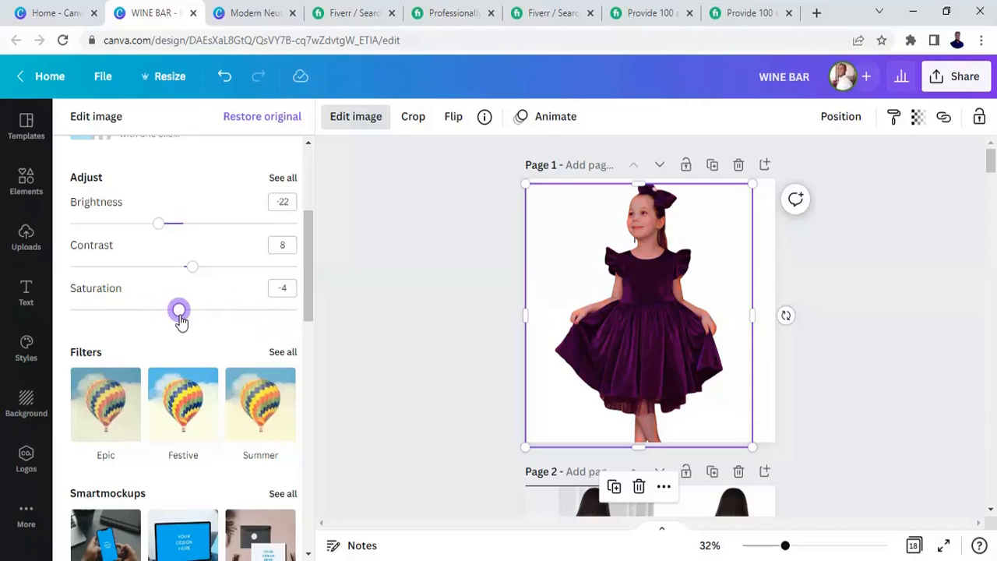
drag(308, 288, 312, 219)
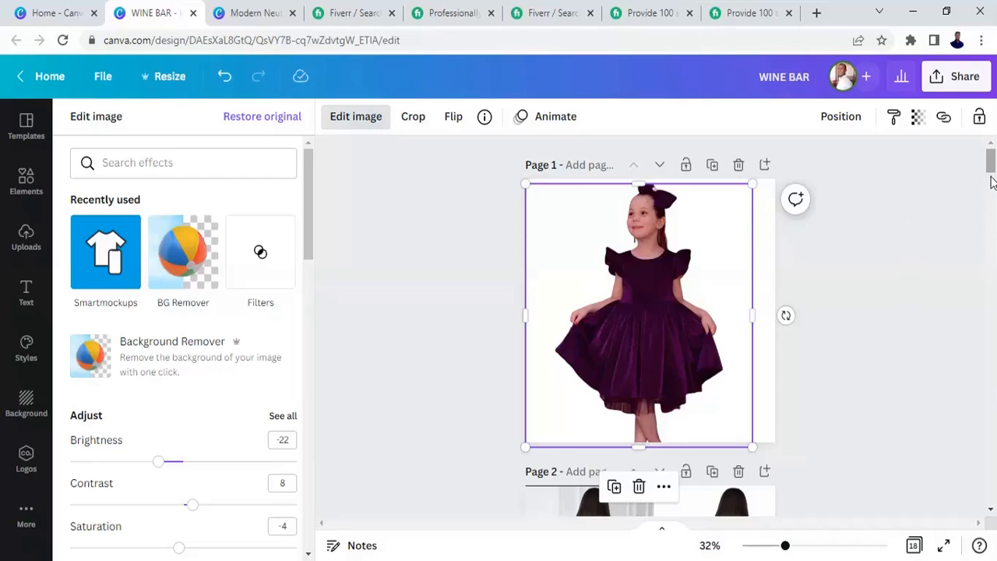
- Scroll through the design's other pages to view the before/after sample layouts
drag(992, 171, 992, 181)
scroll(991, 181, down, 1)
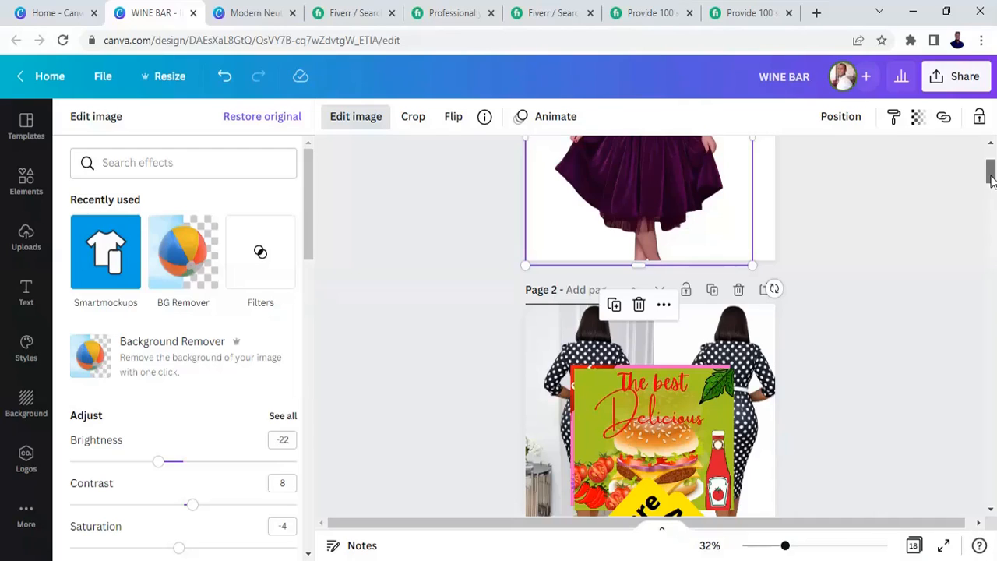
scroll(992, 178, up, 1)
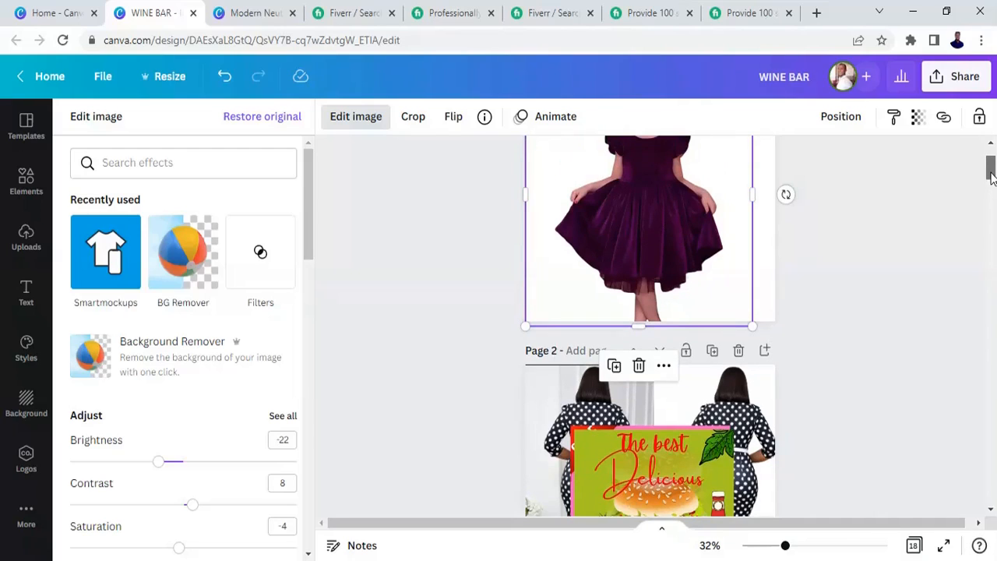
drag(991, 178, 992, 169)
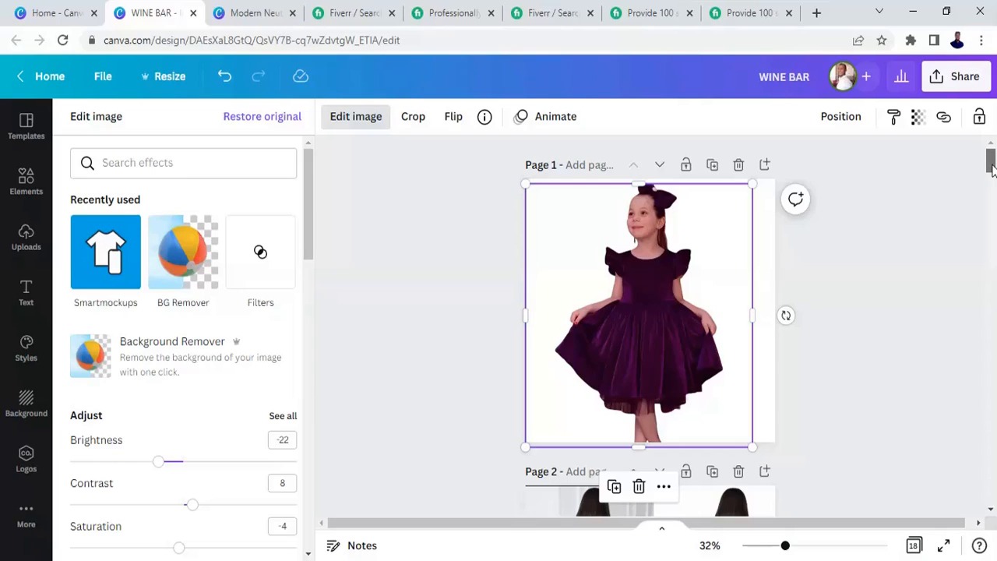
drag(991, 170, 993, 191)
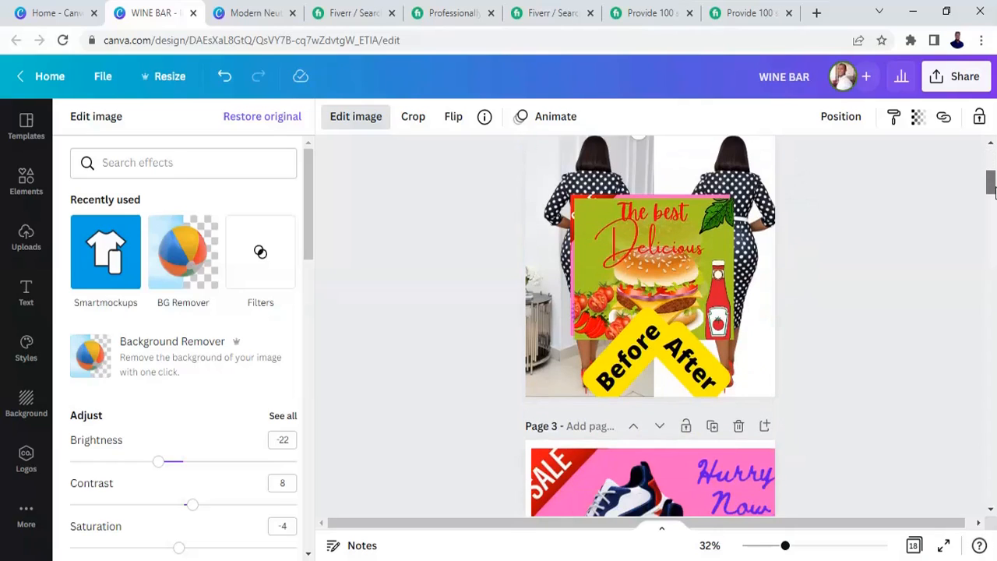
click(696, 248)
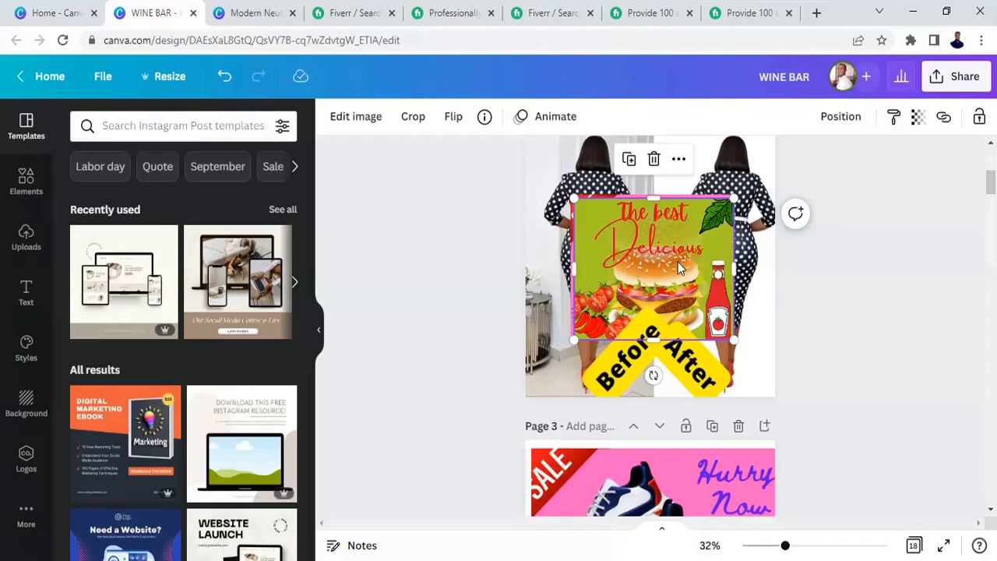
drag(993, 187, 992, 244)
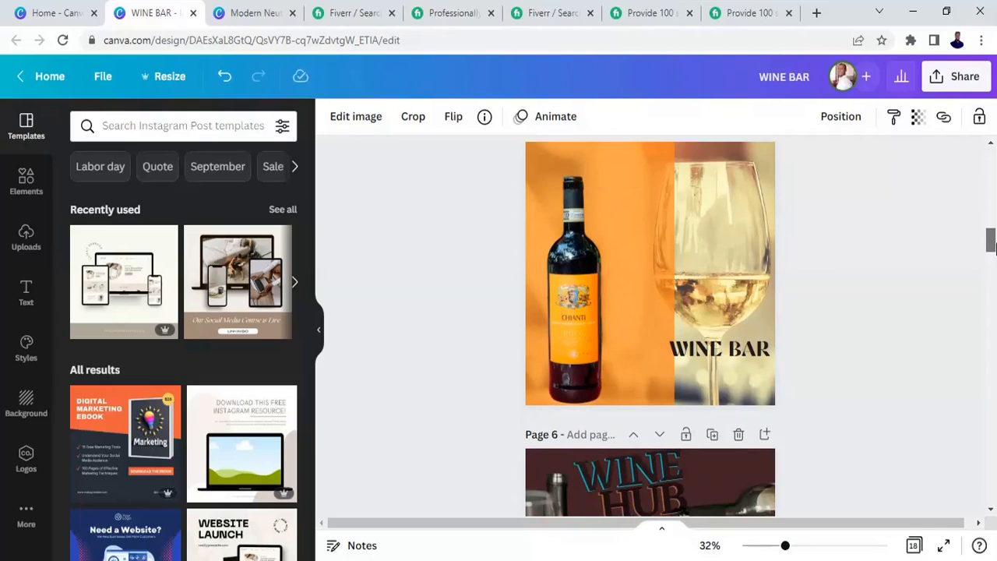
- Narrow the orange rectangle on the WINE BAR page to about 617 px wide
click(659, 252)
click(724, 266)
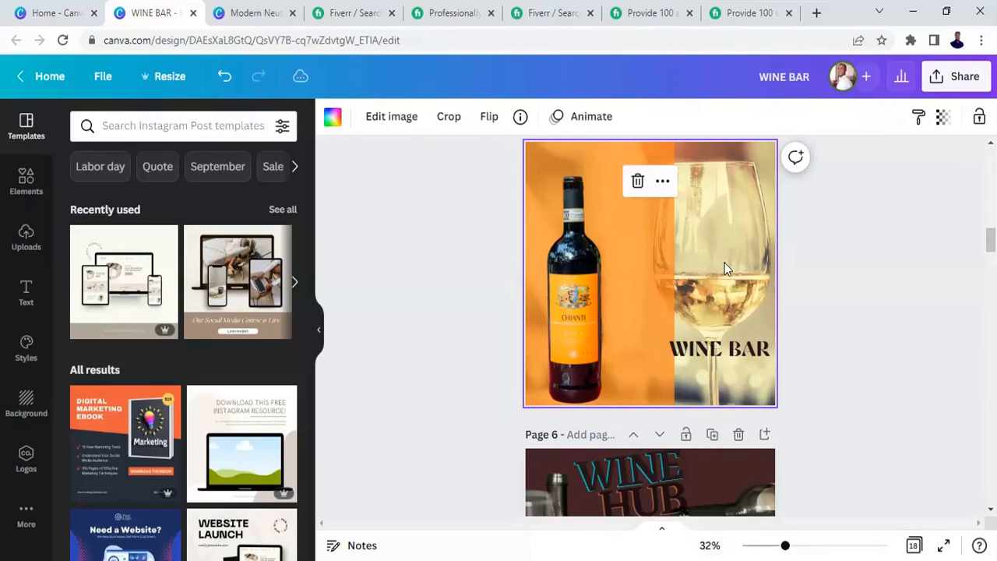
click(679, 292)
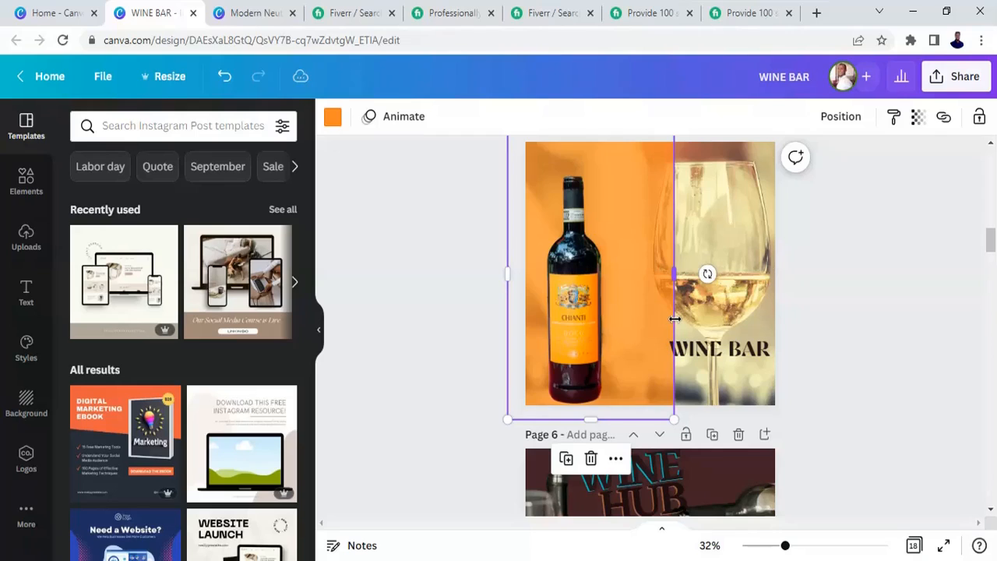
drag(675, 319, 652, 320)
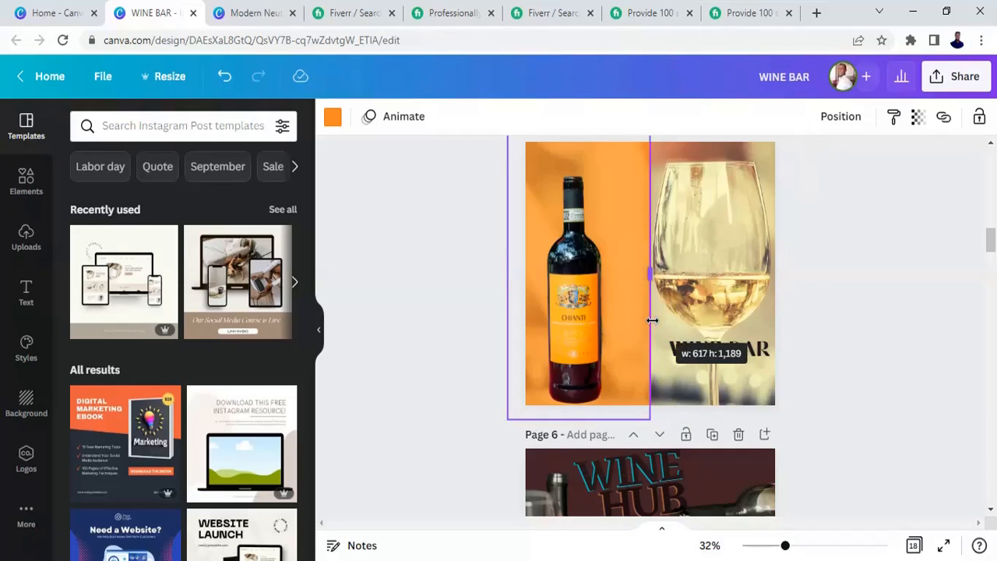
drag(652, 320, 650, 323)
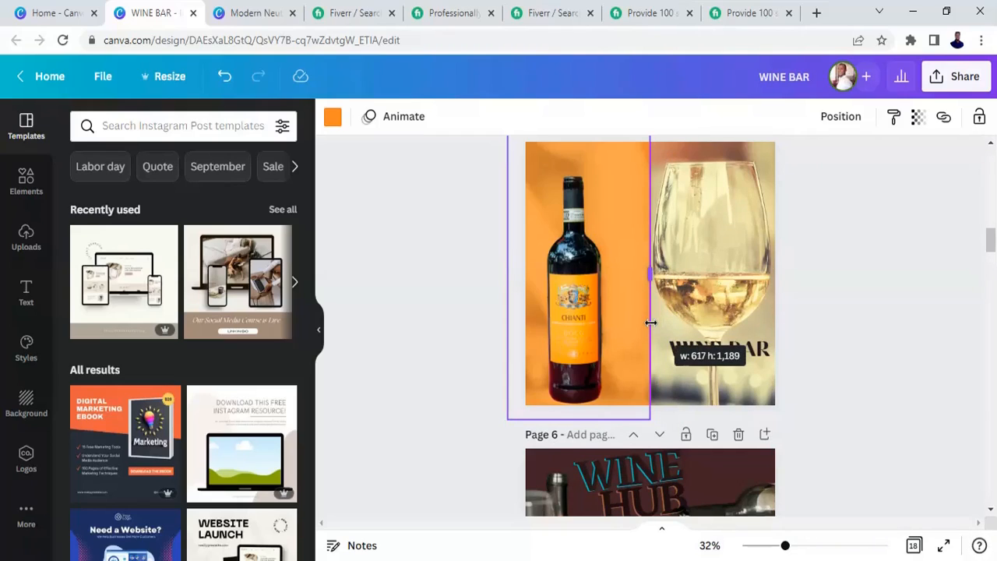
drag(650, 322, 650, 323)
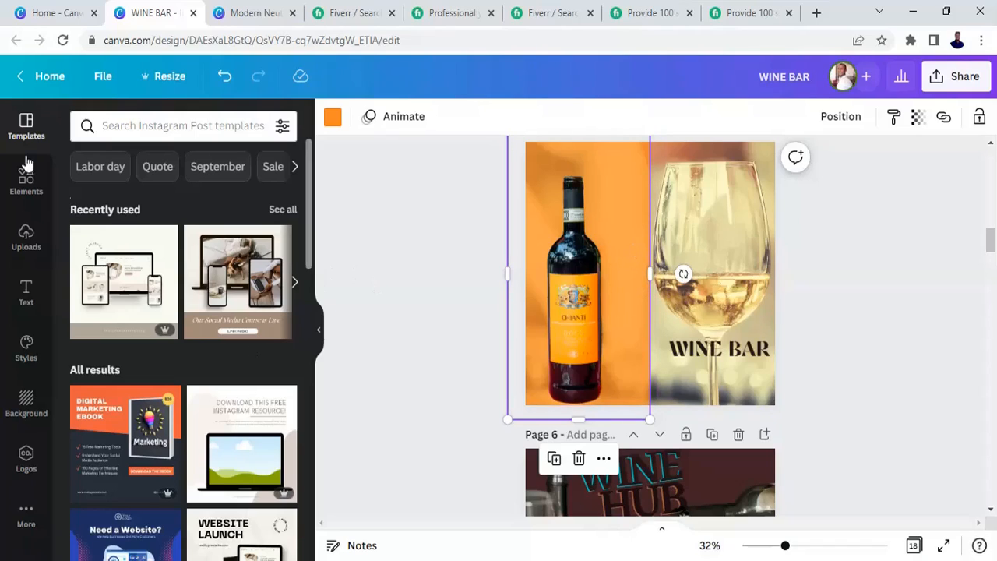
- Add a sky-and-hills grid over the WINE BAR page and narrow it to about 868 px wide
click(26, 191)
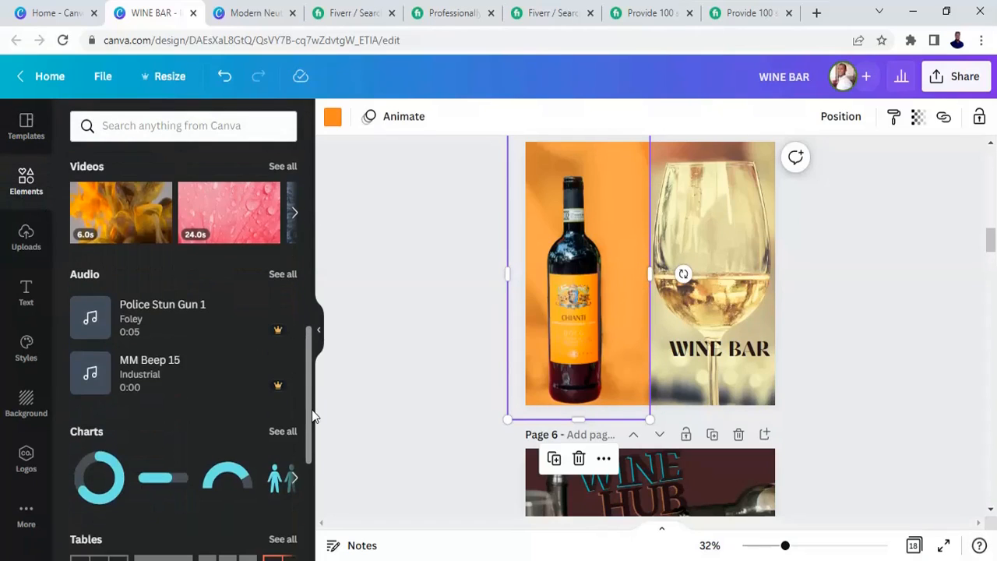
drag(310, 413, 309, 499)
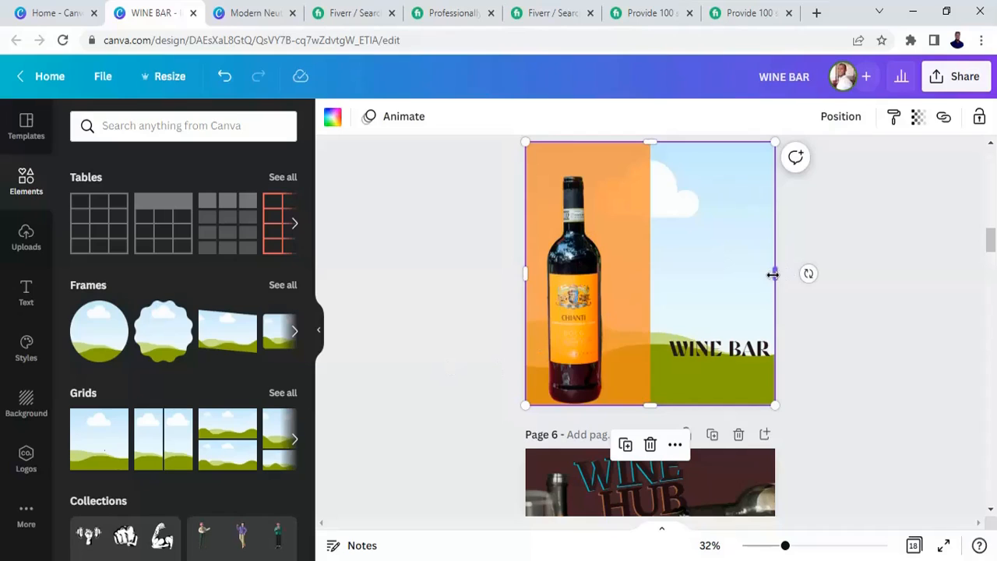
drag(773, 274, 723, 285)
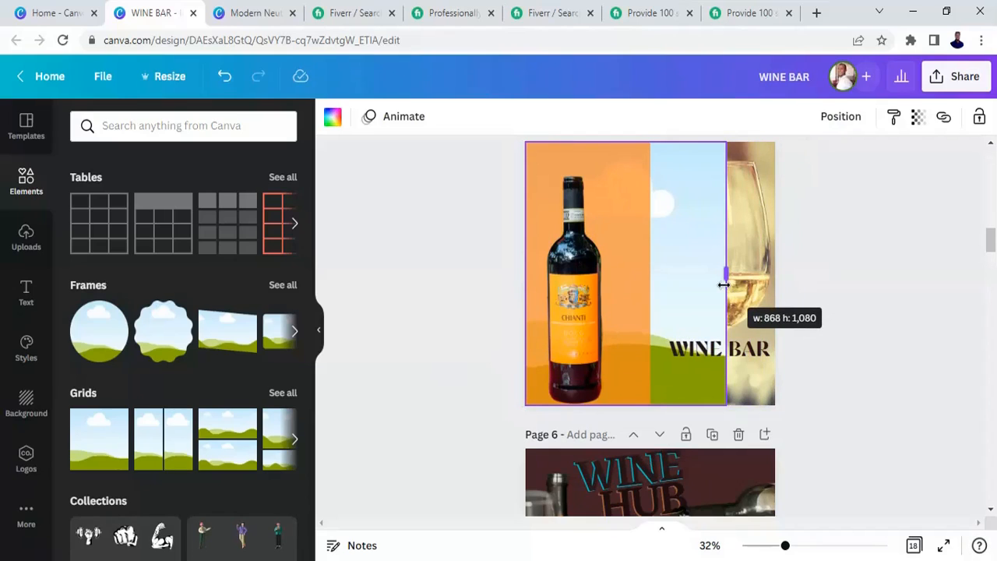
drag(724, 285, 723, 285)
- Delete the bottle cutout from the orange panel and undo the deletion
click(616, 218)
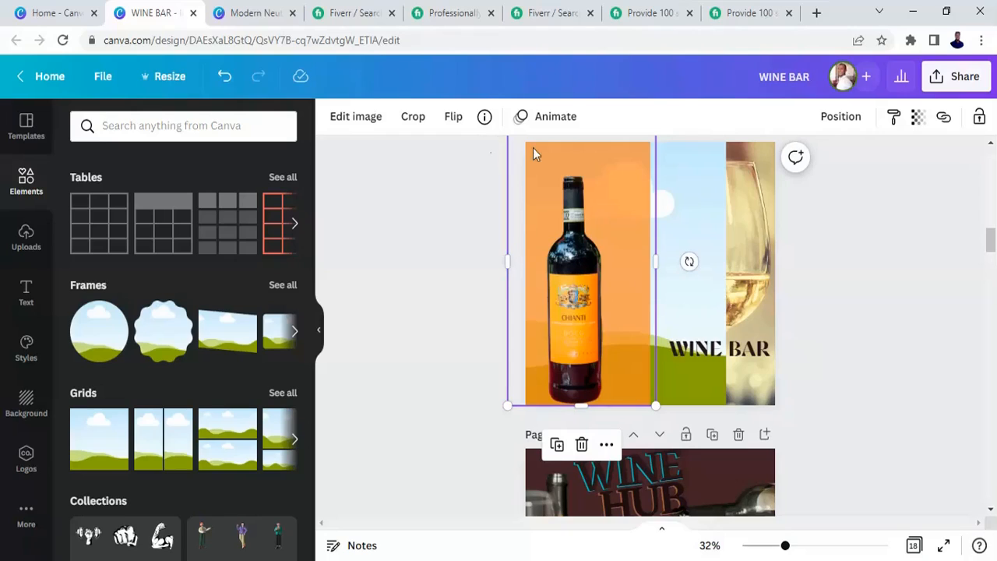
click(582, 445)
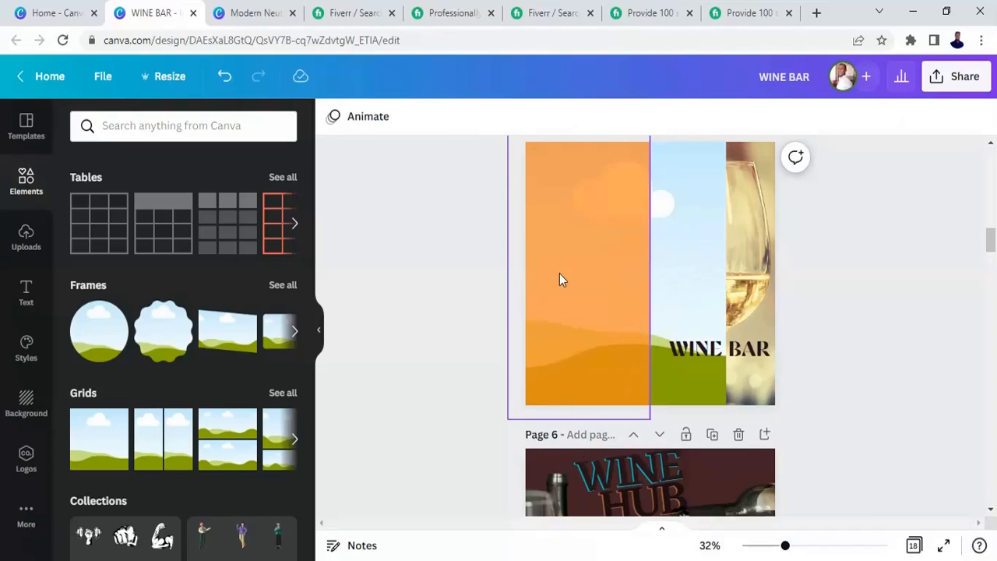
click(516, 202)
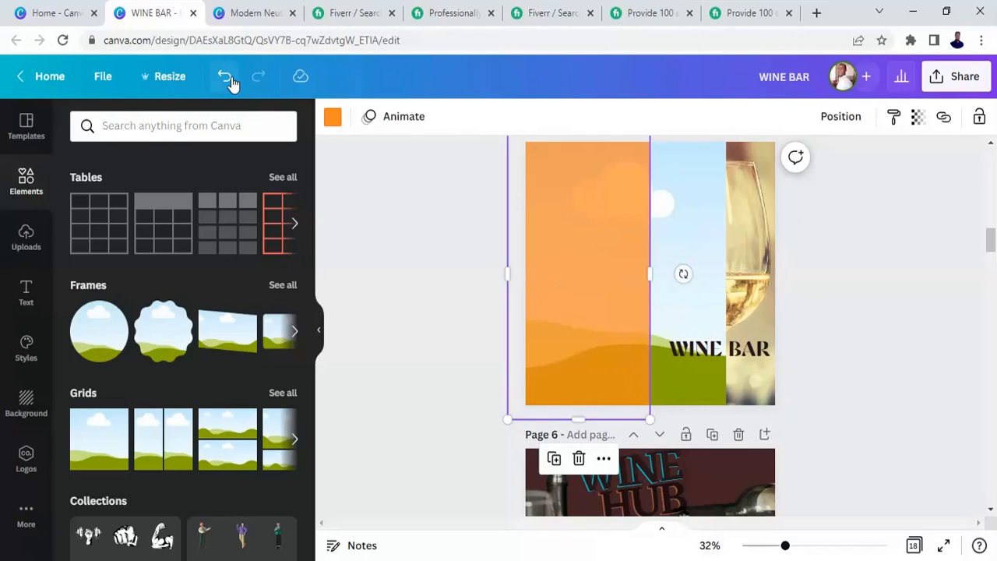
click(225, 78)
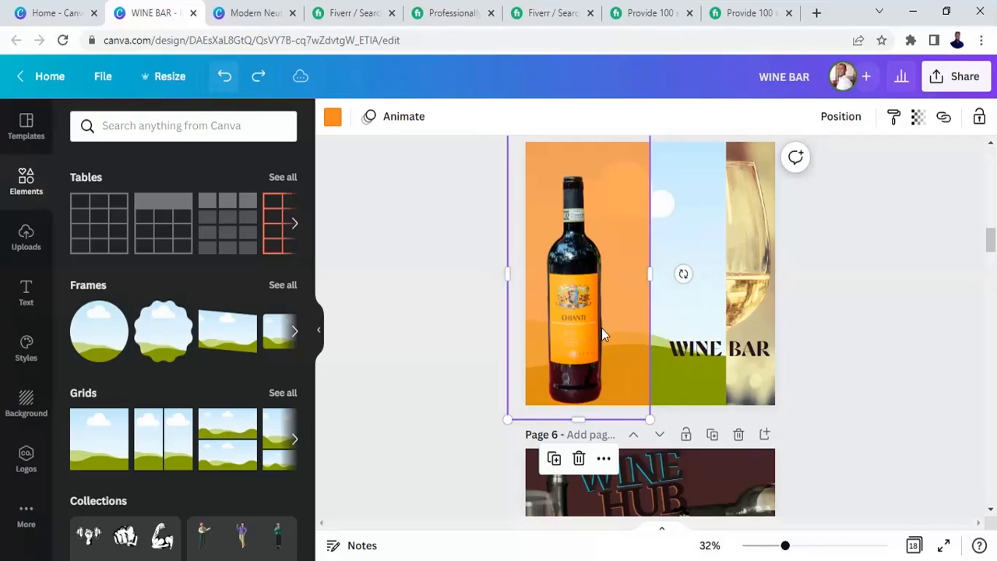
- Move the bottle cutout to the right and delete the orange rectangle
drag(602, 327, 739, 328)
click(585, 295)
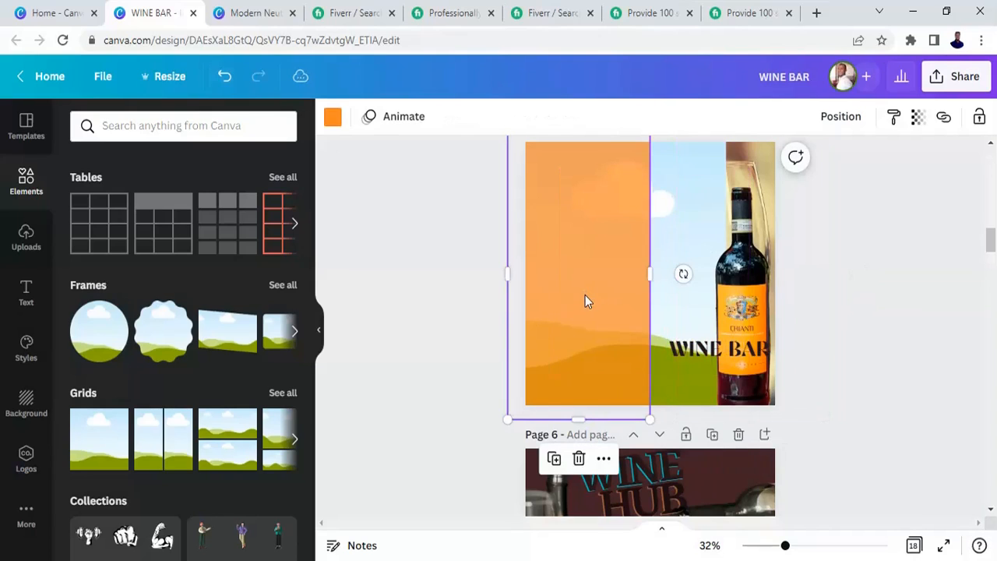
click(580, 459)
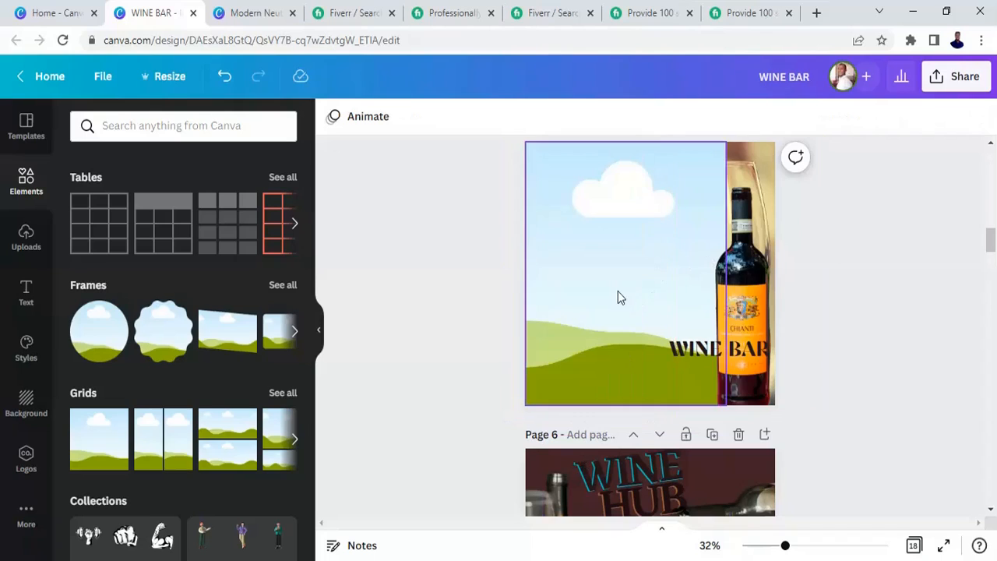
- Narrow the grid to the page's left half, fill it with light orange and move the bottle
click(725, 271)
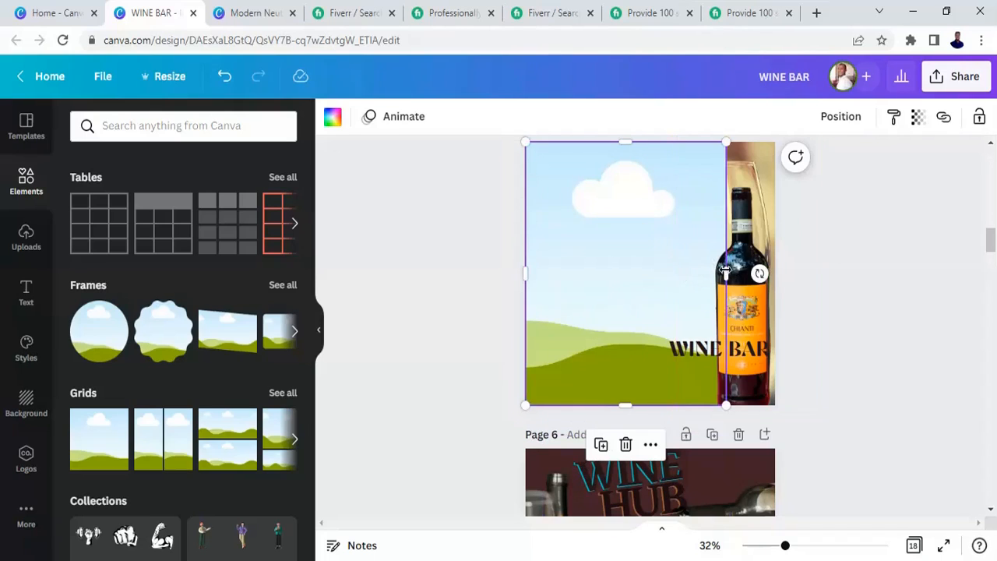
drag(725, 271, 645, 281)
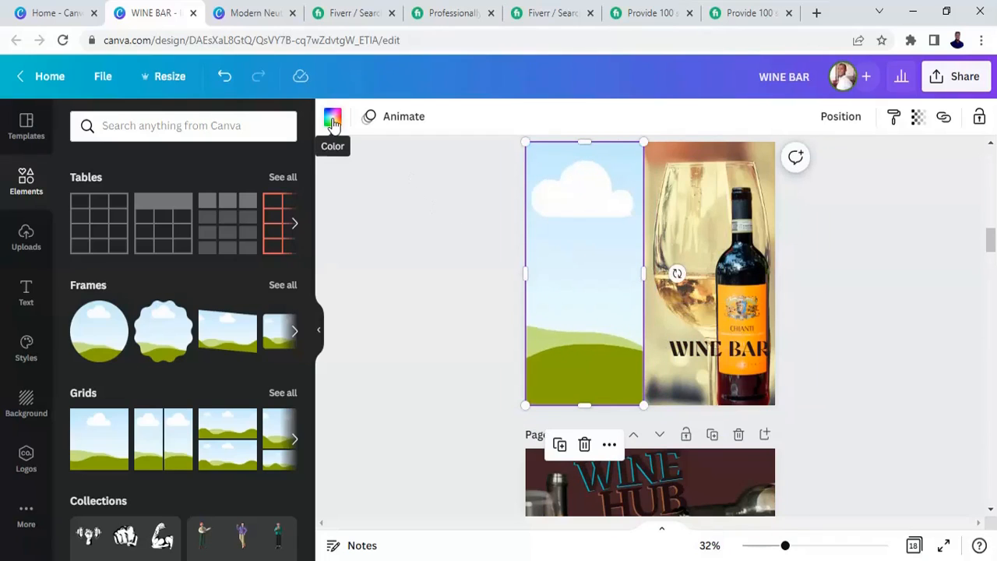
click(333, 121)
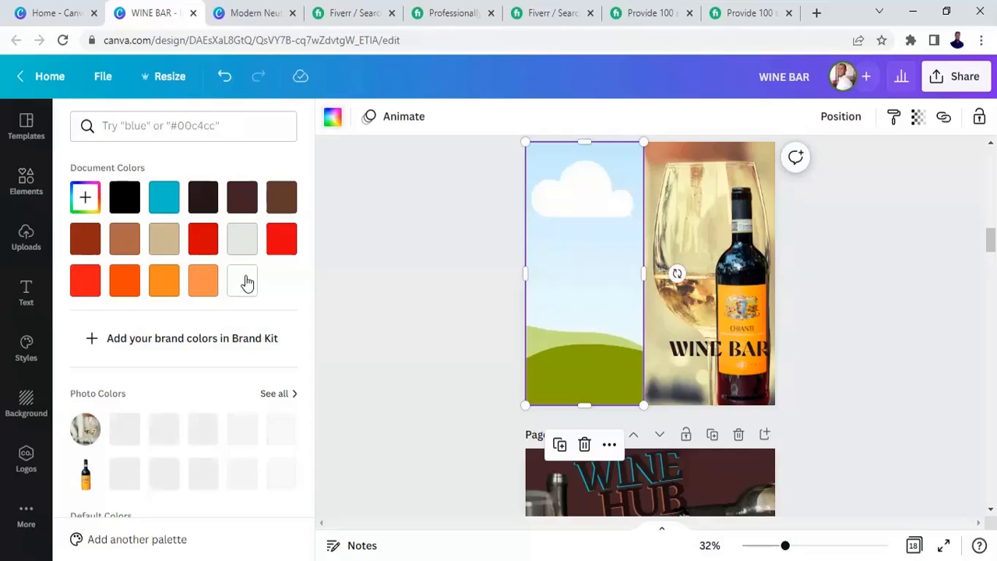
click(203, 282)
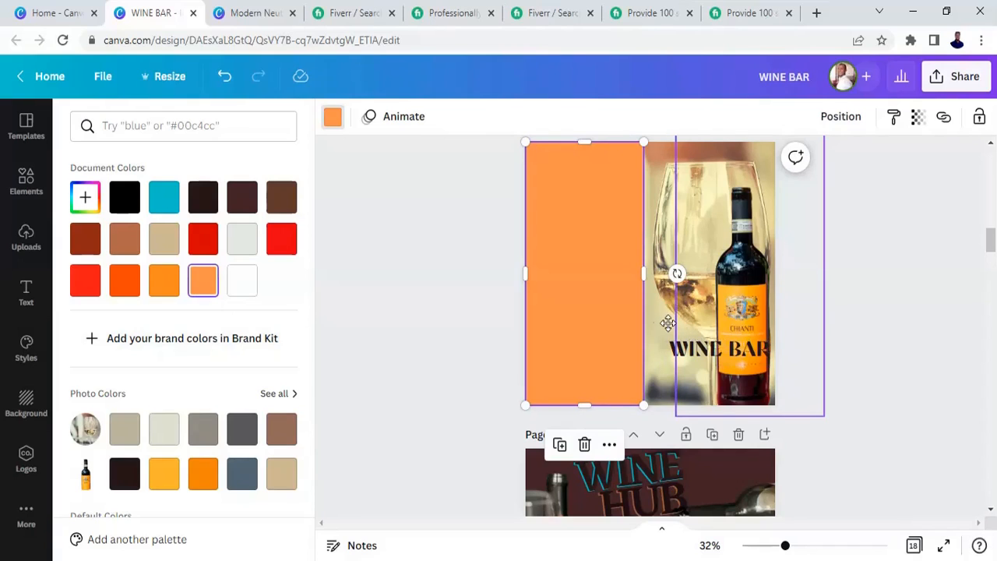
drag(668, 323, 722, 352)
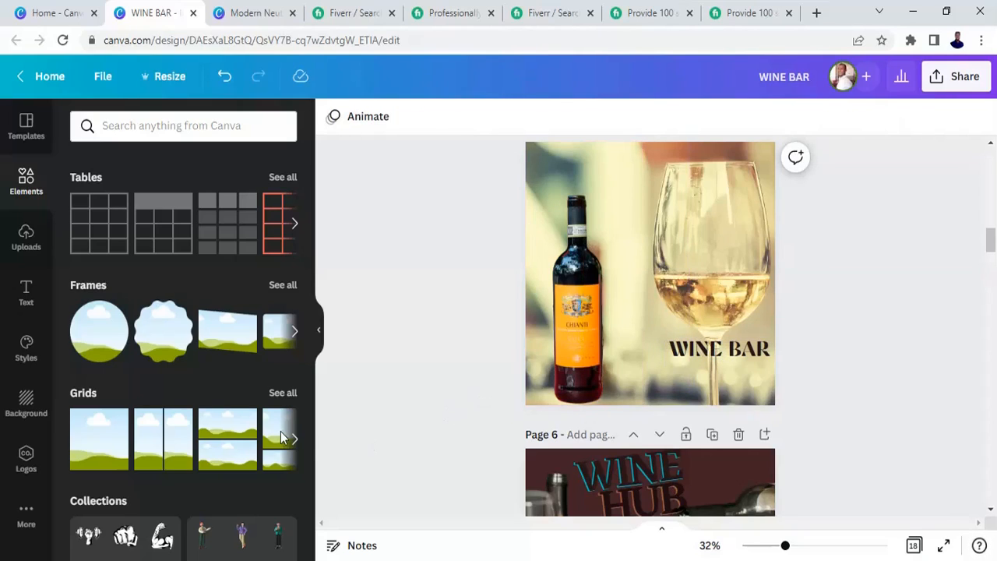
- Add the sky-and-hills grid to the WINE BAR page and narrow it to cover the left half
click(107, 455)
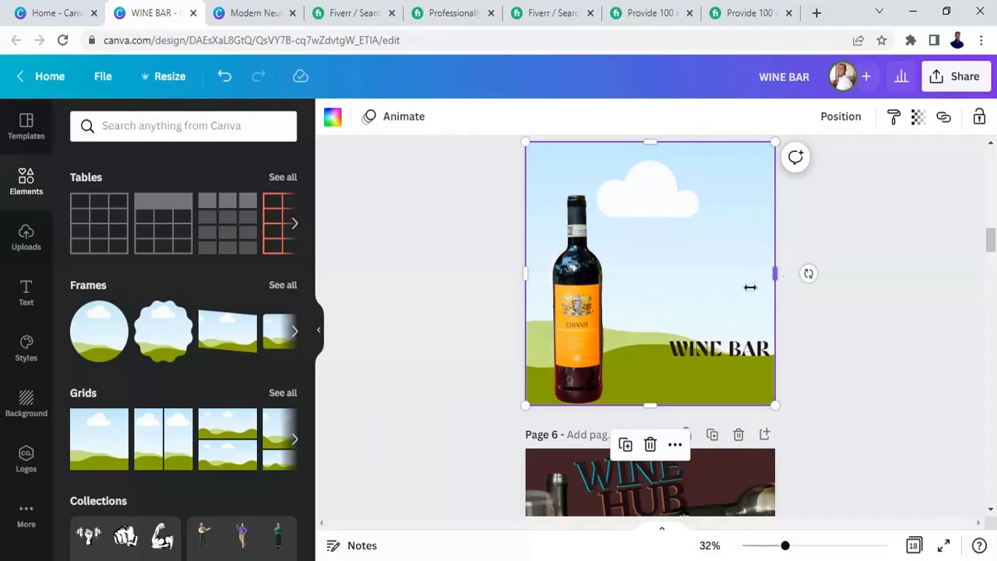
drag(749, 287, 650, 316)
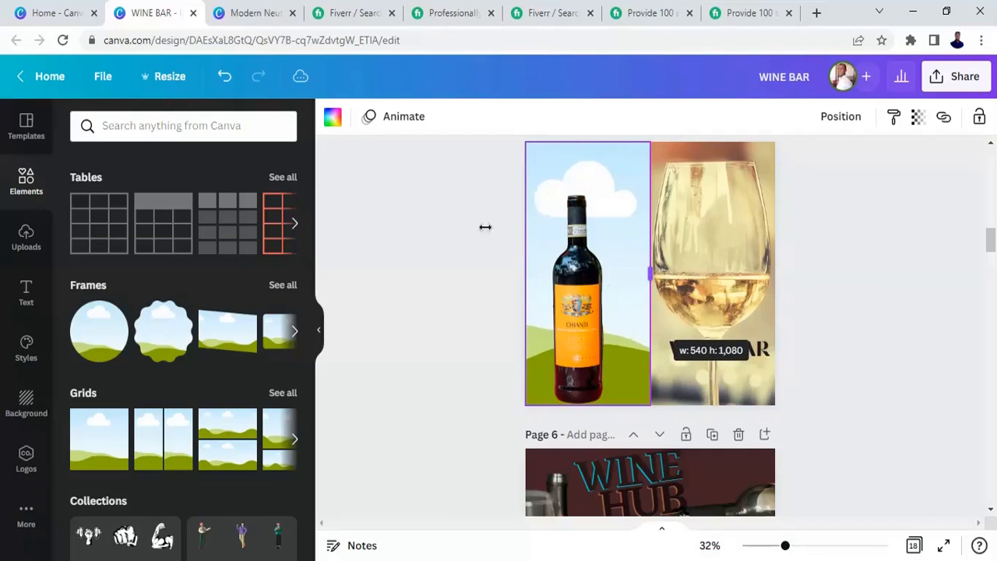
- Set the grid's transparency to 50 and fill it with the light orange document colour
click(919, 120)
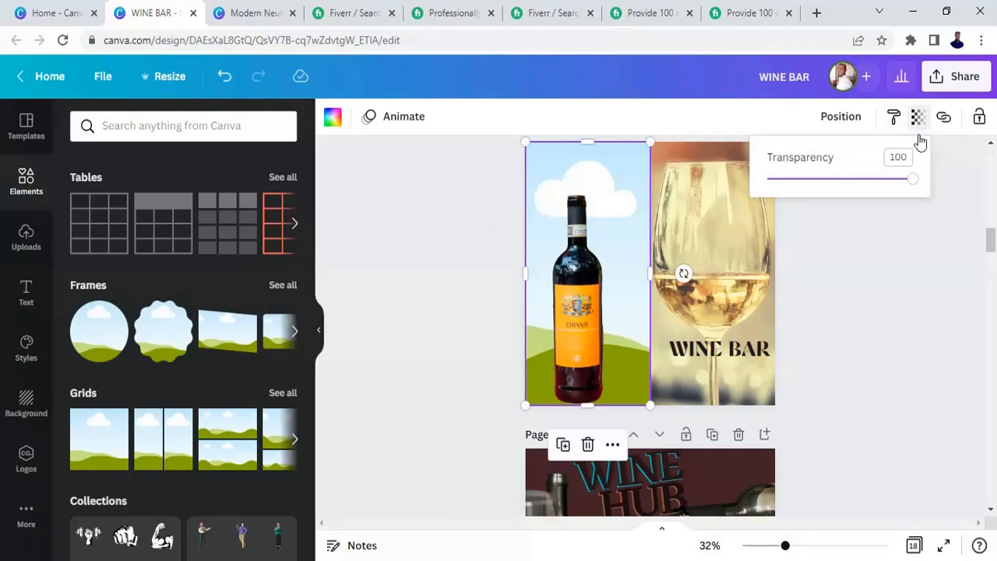
drag(913, 180, 841, 194)
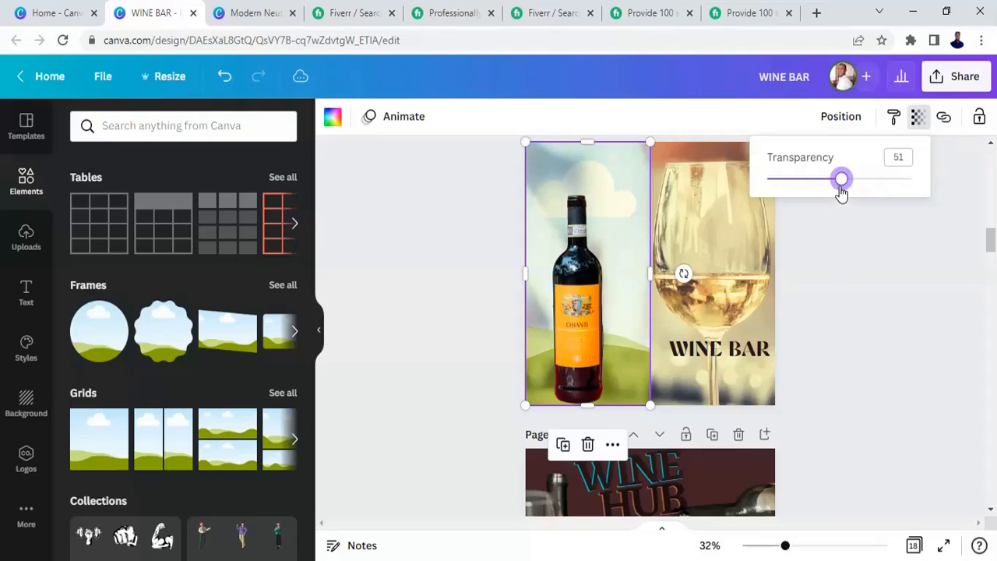
click(340, 129)
click(339, 127)
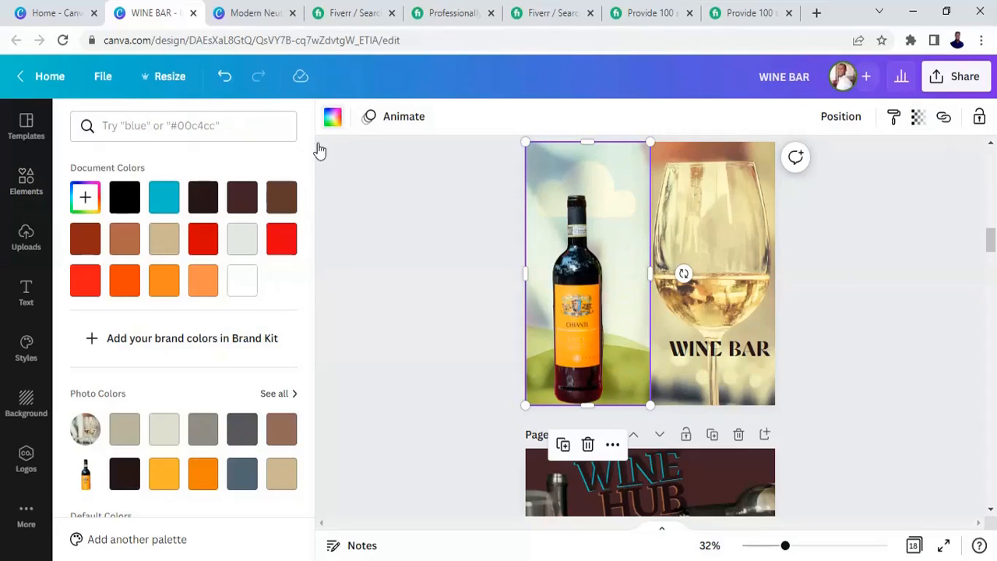
click(201, 286)
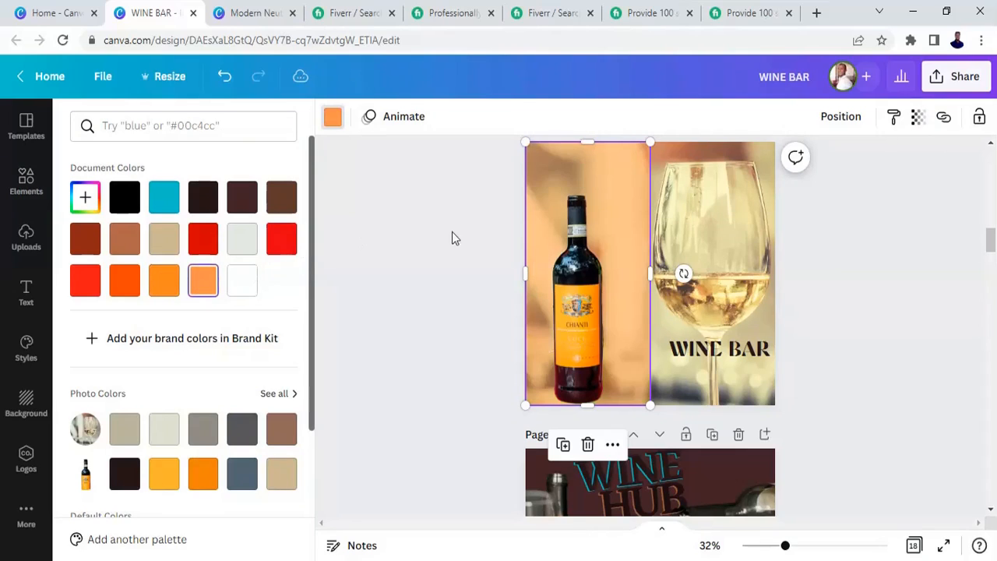
- Lower the orange grid's transparency slightly below 50
click(918, 117)
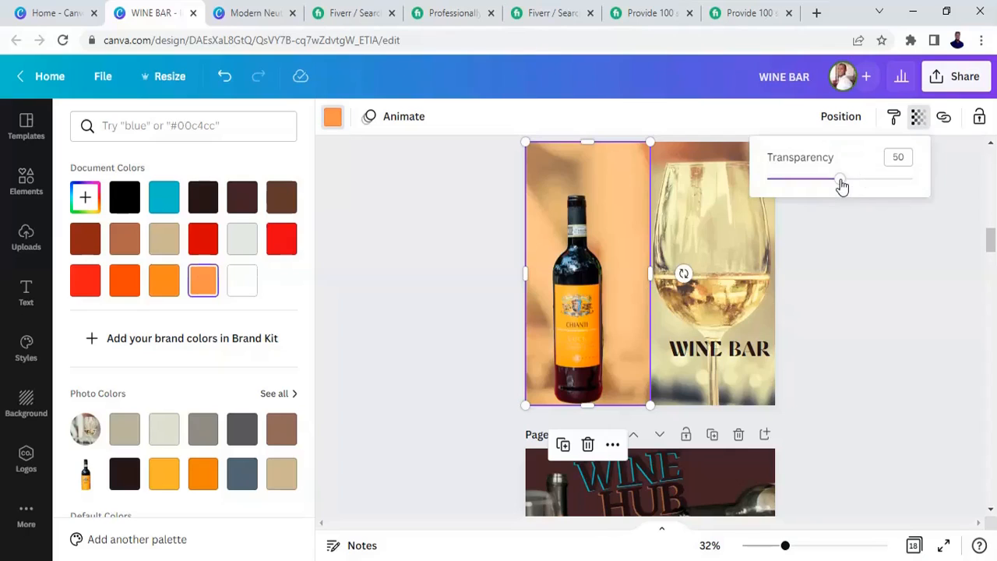
drag(841, 183, 799, 187)
click(891, 310)
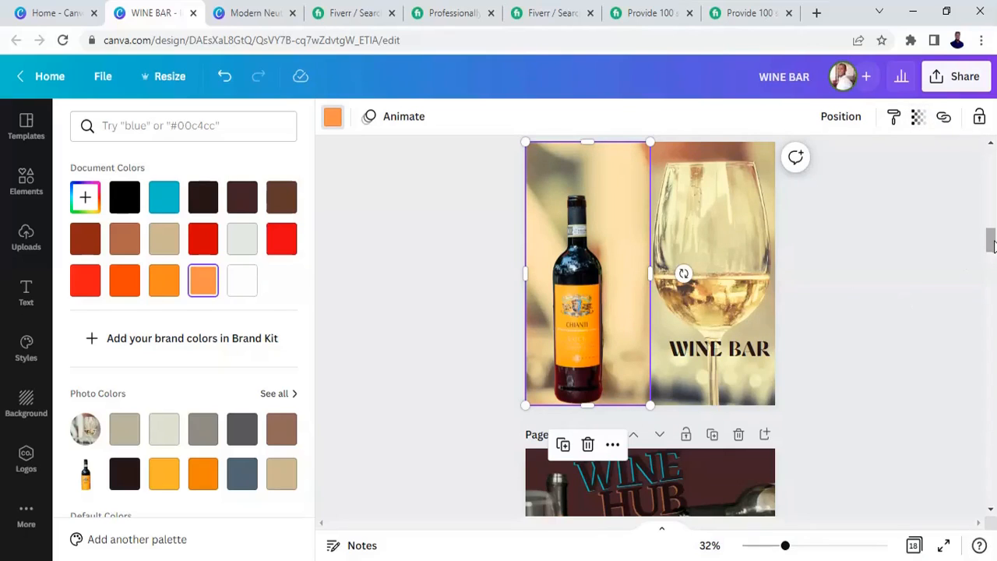
- Browse the uploaded images and scroll through the design pages to the PROMO SALES wine page
mouse_move(991, 244)
mouse_down()
mouse_move(992, 265)
mouse_move(992, 225)
mouse_up()
drag(993, 226, 993, 199)
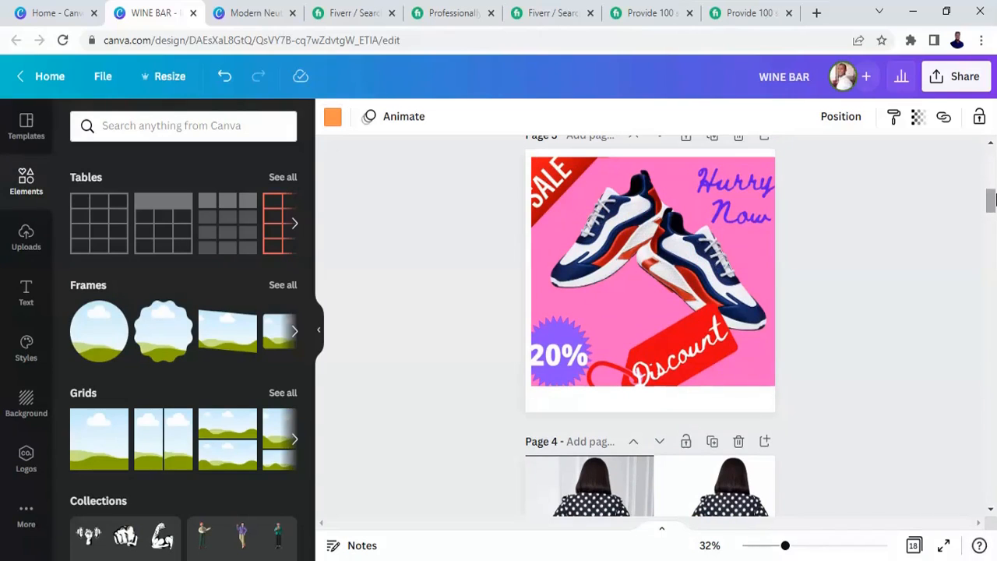
mouse_move(991, 199)
mouse_down()
mouse_move(993, 162)
mouse_move(994, 218)
mouse_up()
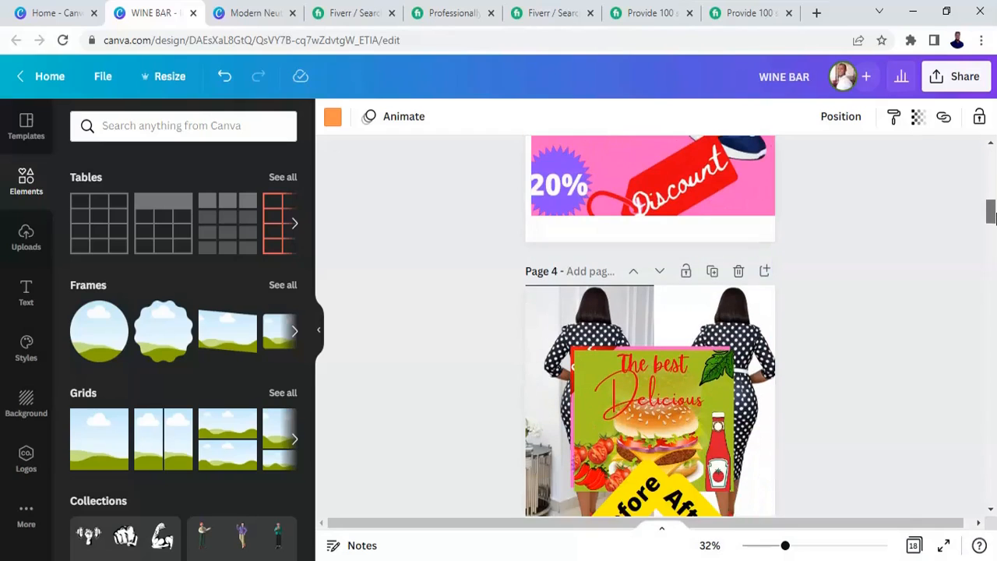
click(24, 245)
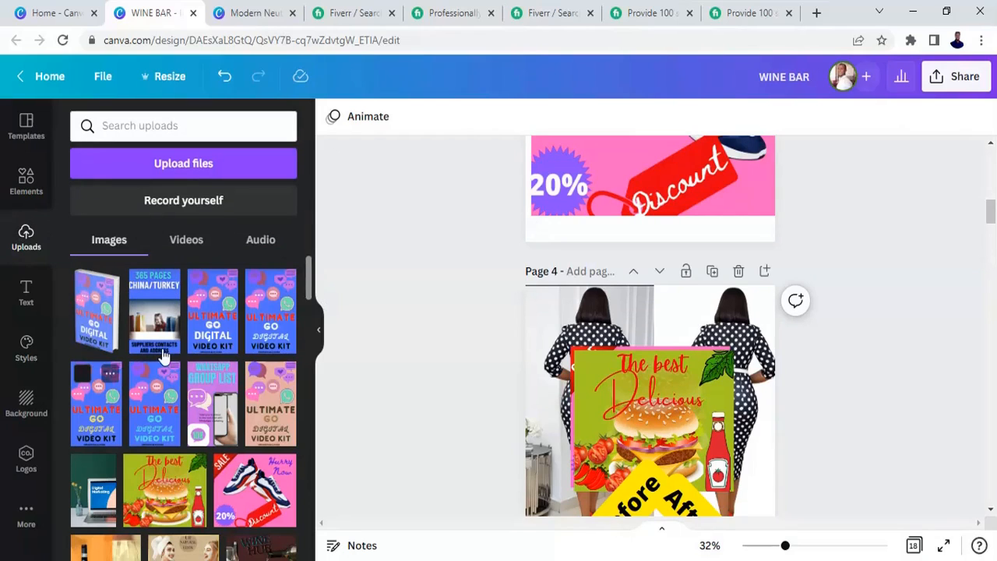
drag(308, 282, 312, 507)
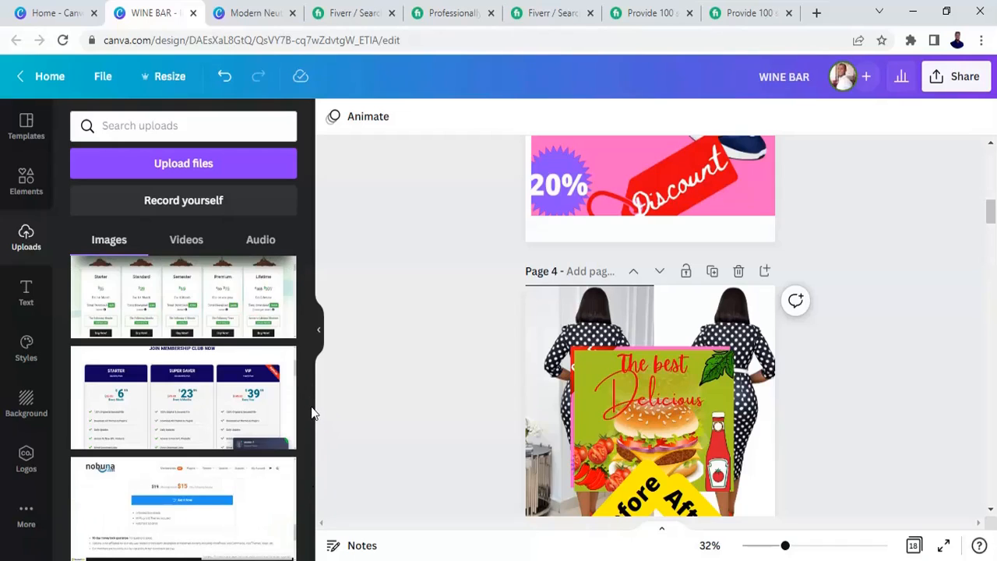
drag(310, 413, 314, 489)
scroll(312, 490, down, 4)
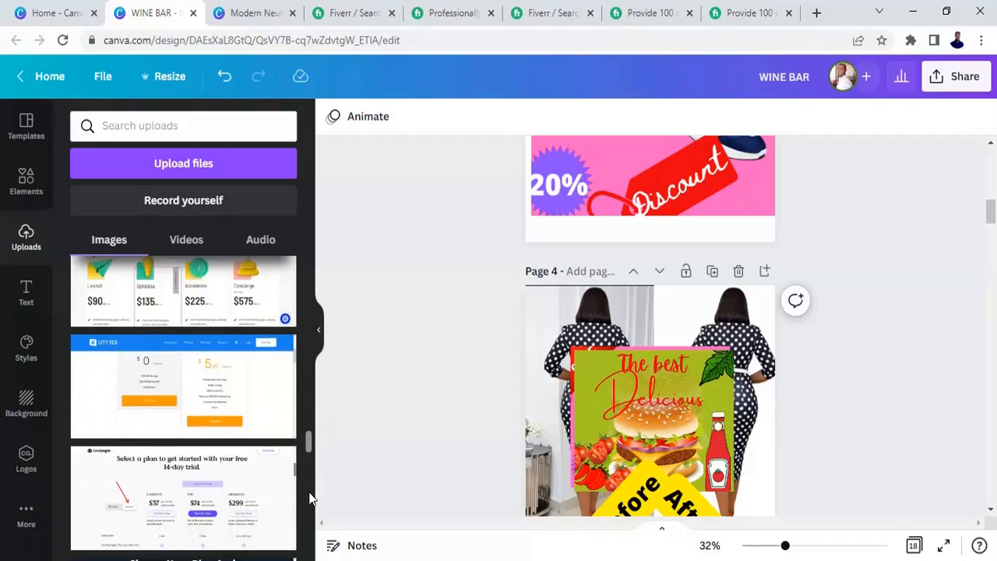
scroll(307, 507, down, 3)
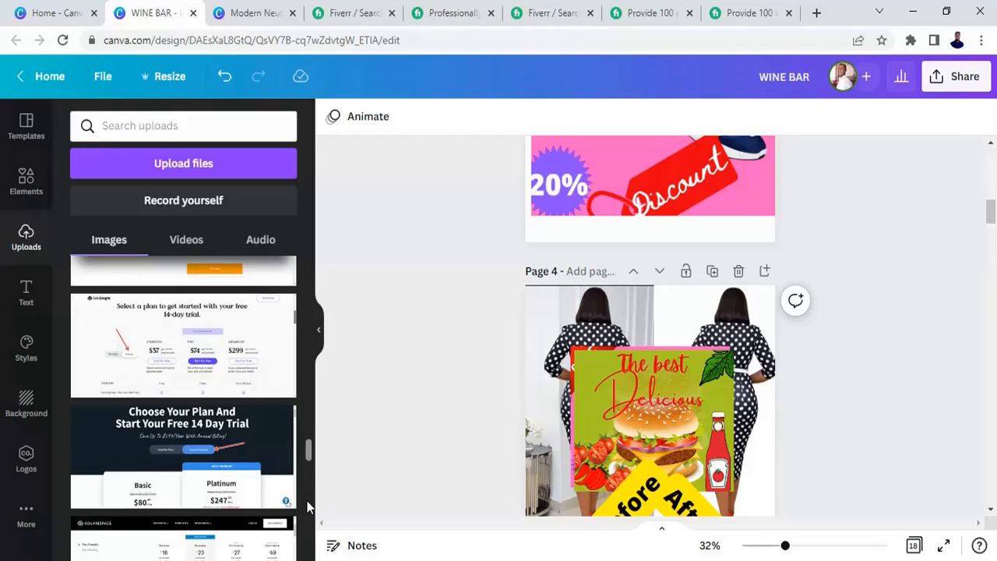
scroll(307, 507, down, 2)
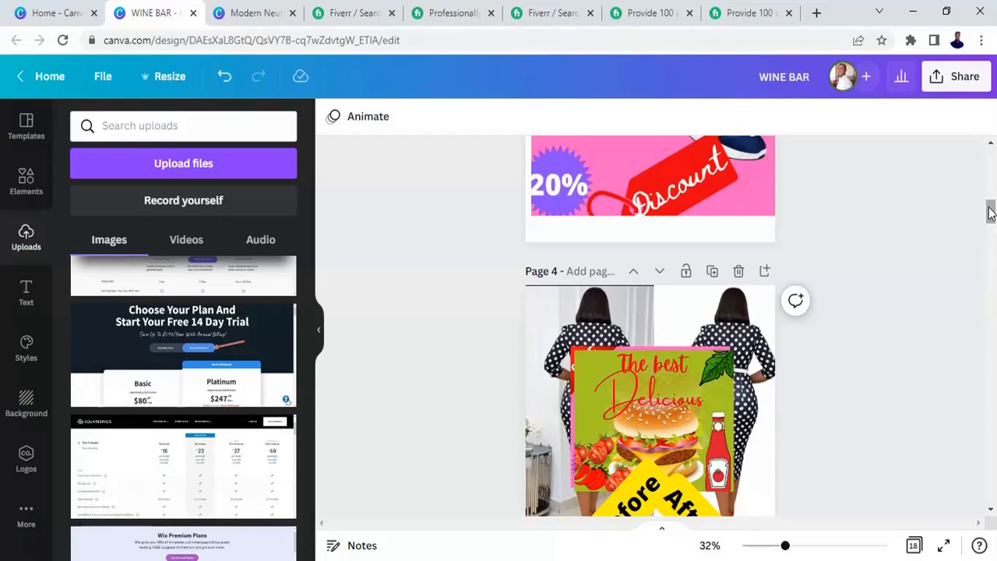
drag(991, 212, 995, 319)
click(590, 235)
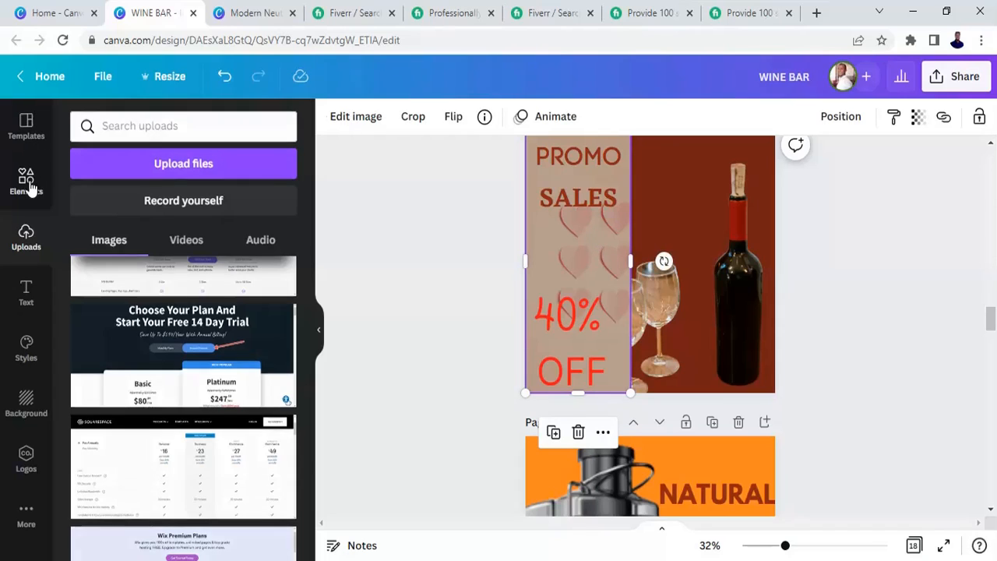
- Search the elements for PHONE FRAME and add a phone frame with a sky image to the PROMO SALES page
click(29, 186)
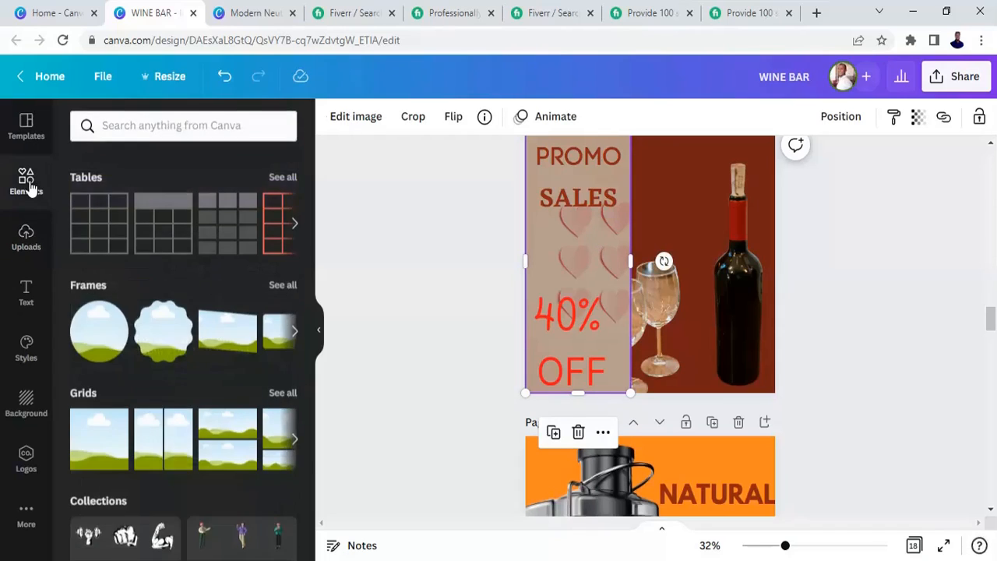
click(168, 125)
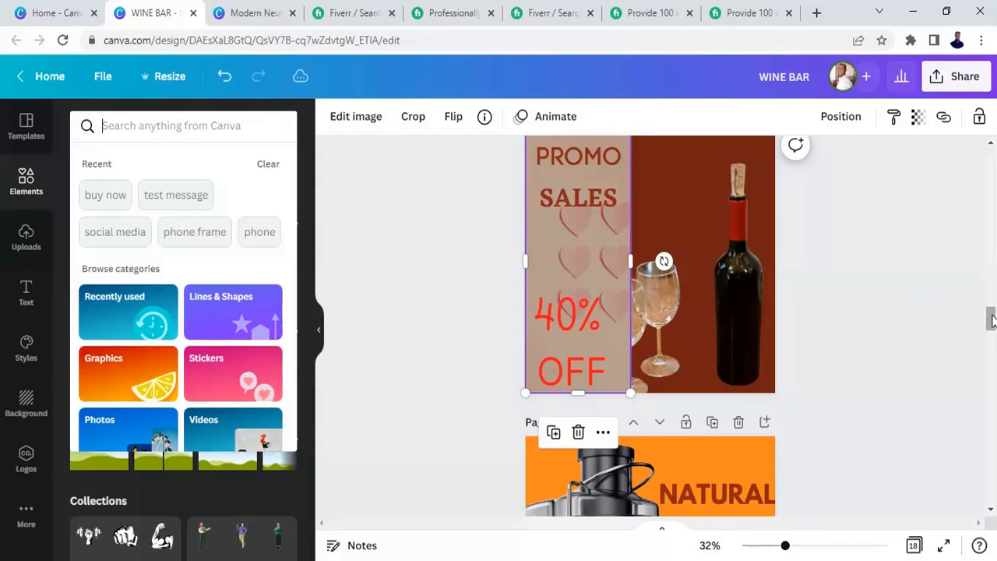
drag(991, 319, 991, 323)
key(Escape)
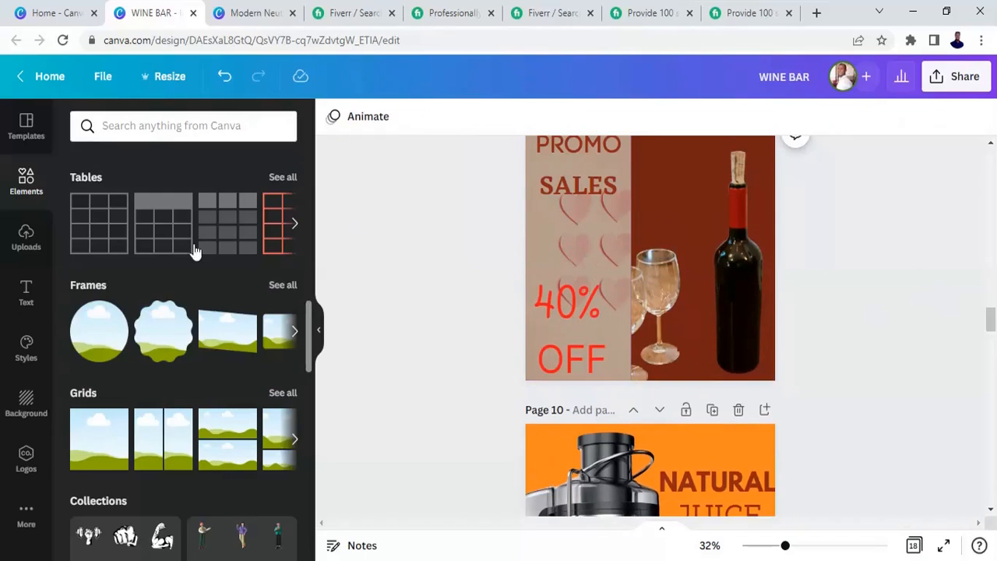
click(141, 126)
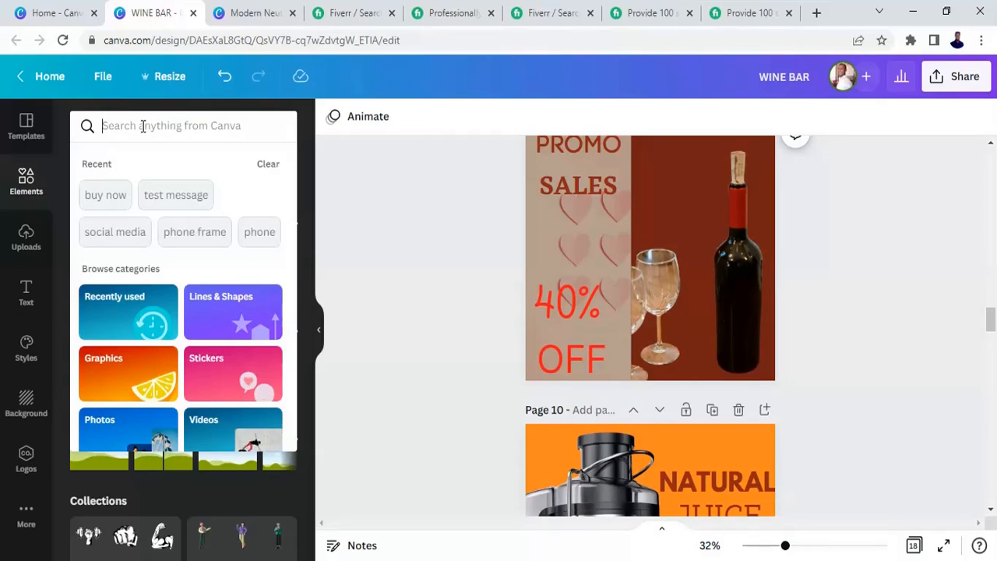
text(PHO)
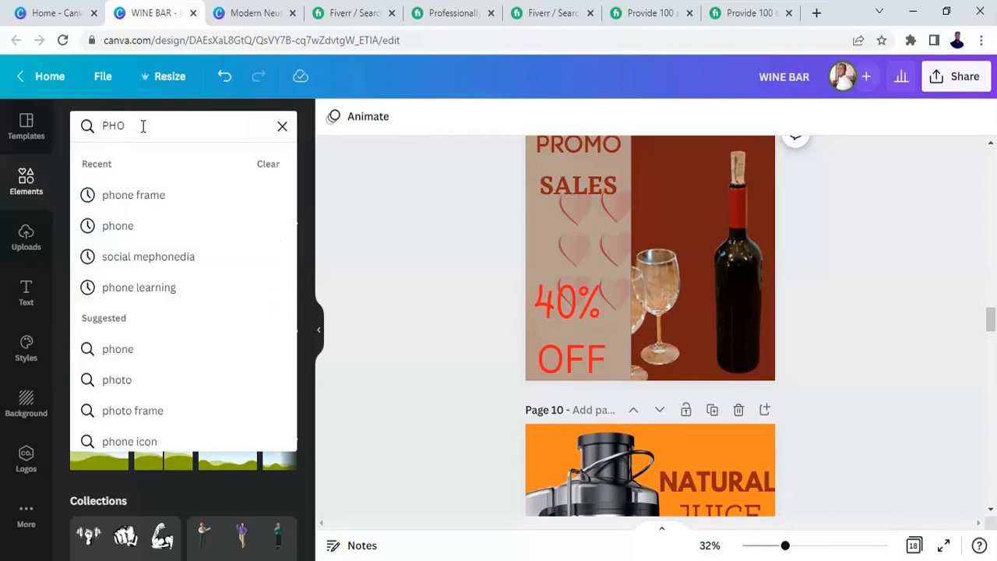
text(NE FR)
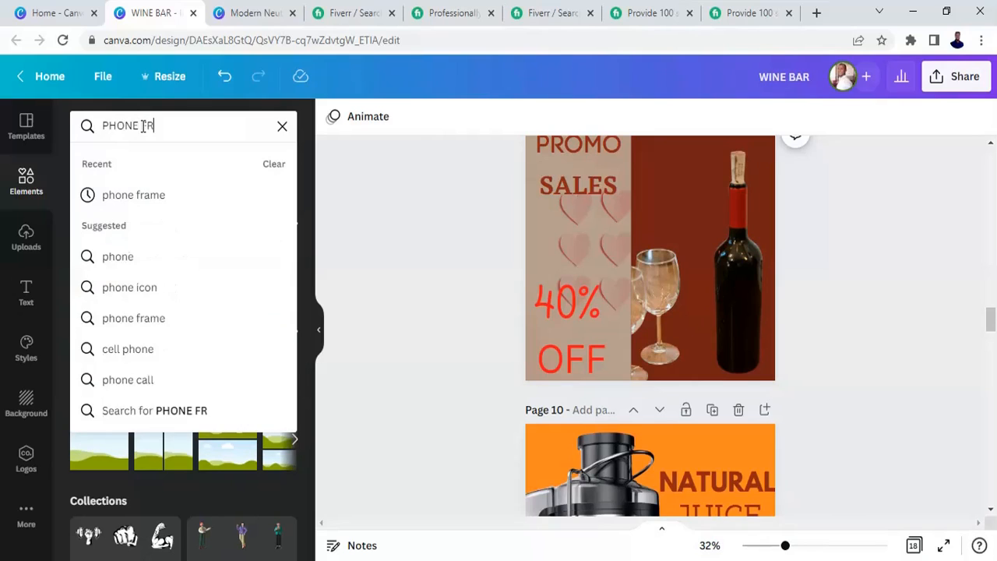
text(AME)
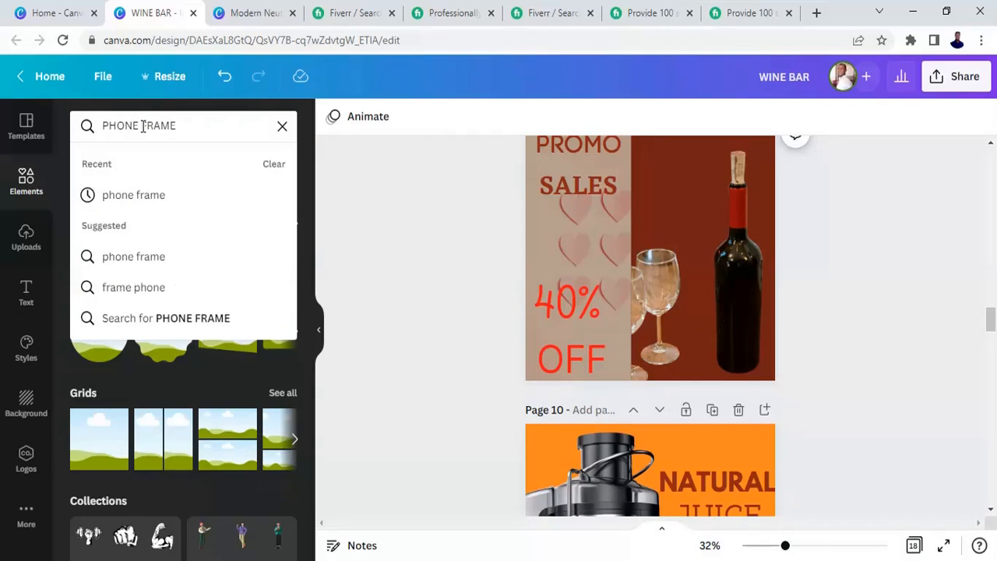
key(Return)
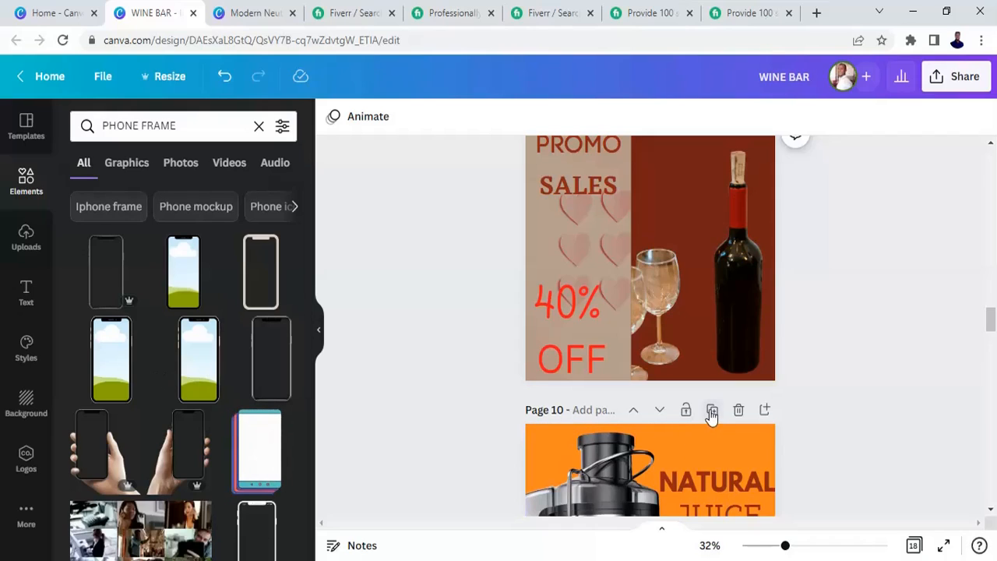
click(194, 368)
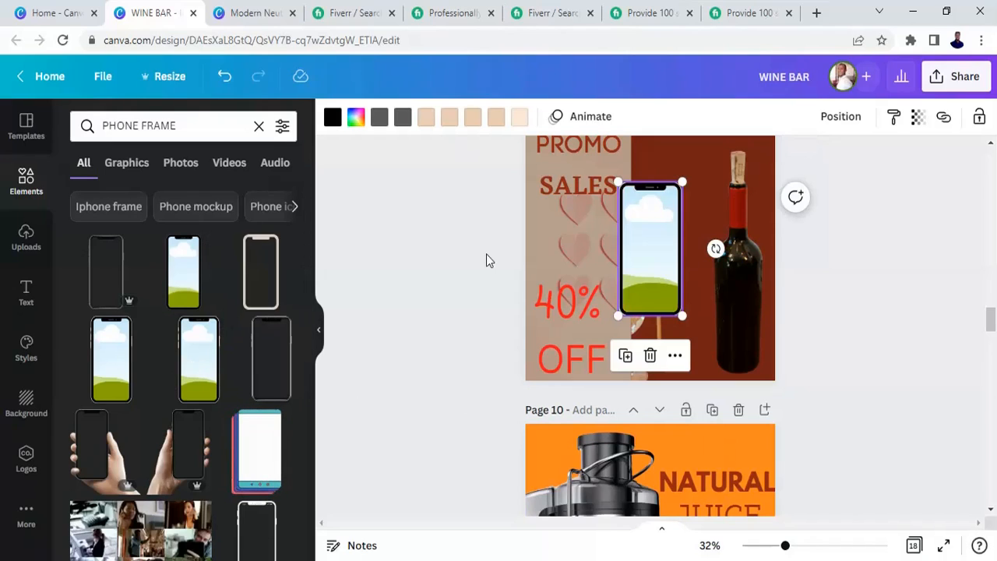
- Place the wine bottle and glasses photo inside the phone frame and enlarge the frame over the page's right half
drag(746, 302, 652, 265)
drag(715, 281, 725, 307)
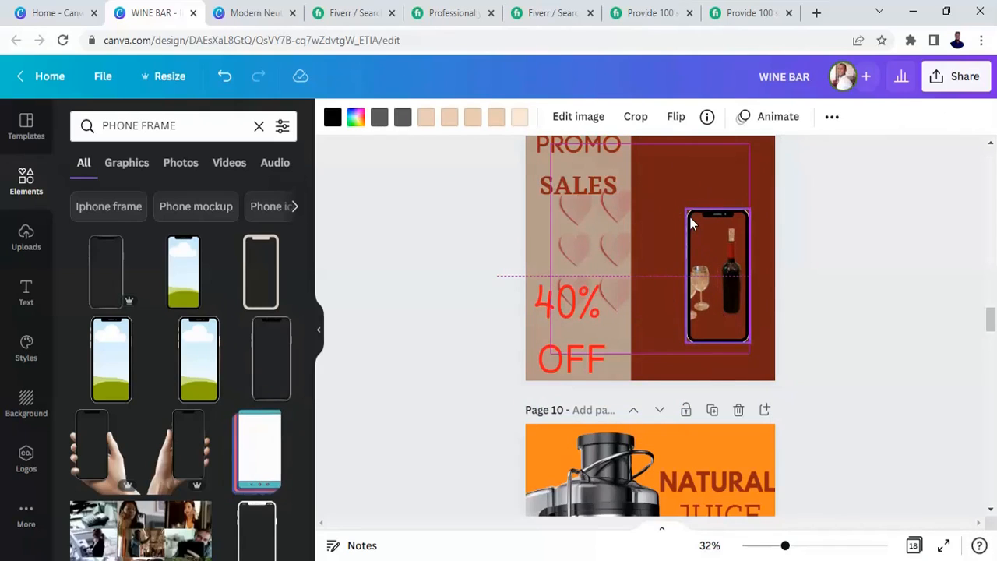
drag(692, 224, 653, 162)
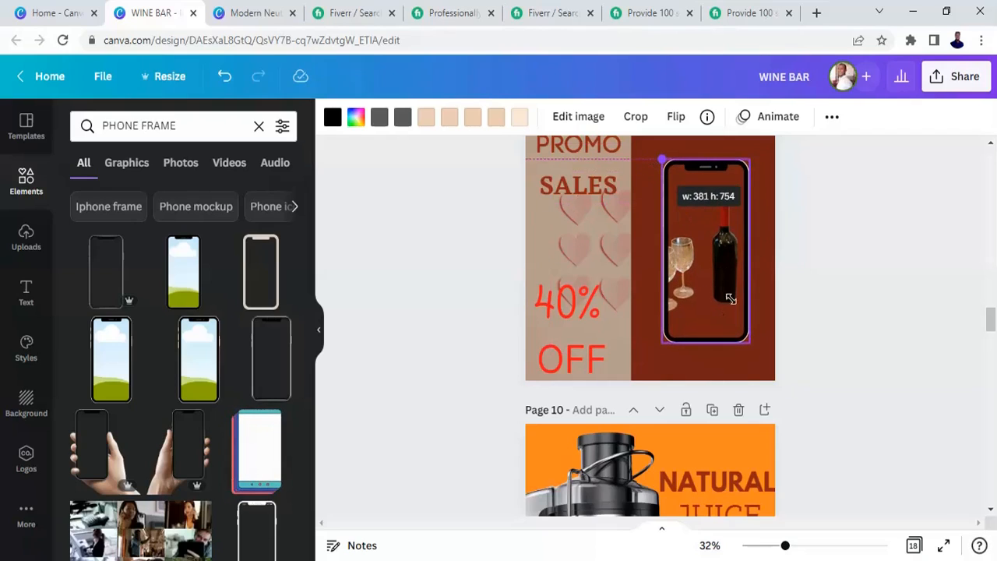
drag(731, 298, 732, 301)
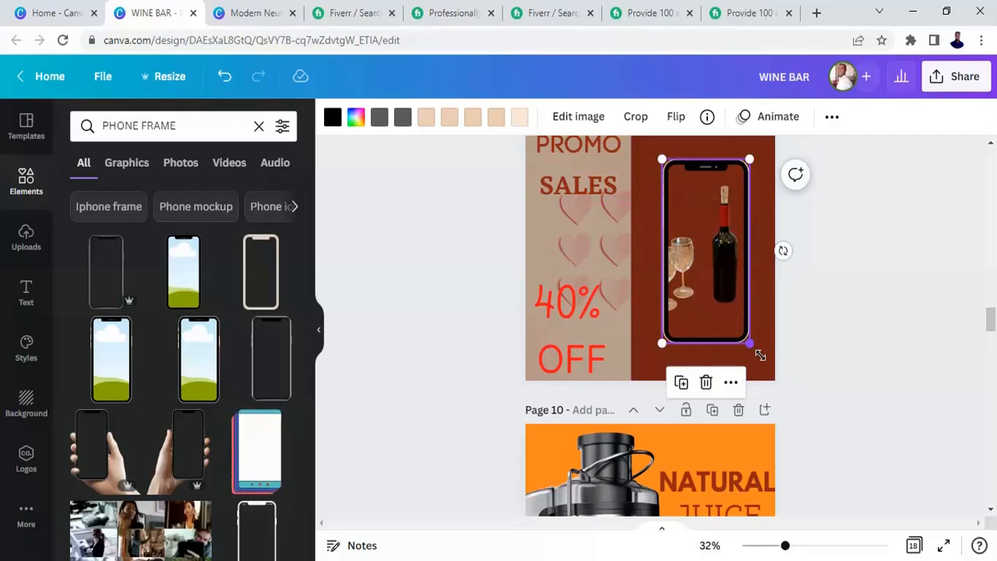
drag(760, 356, 769, 374)
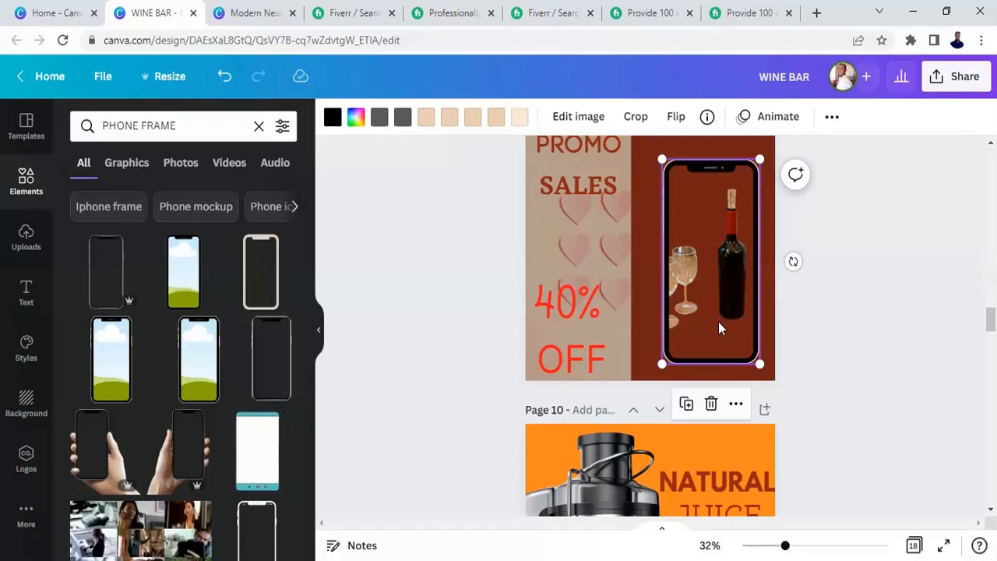
- Select the woman's photo on page 16
drag(991, 317, 993, 441)
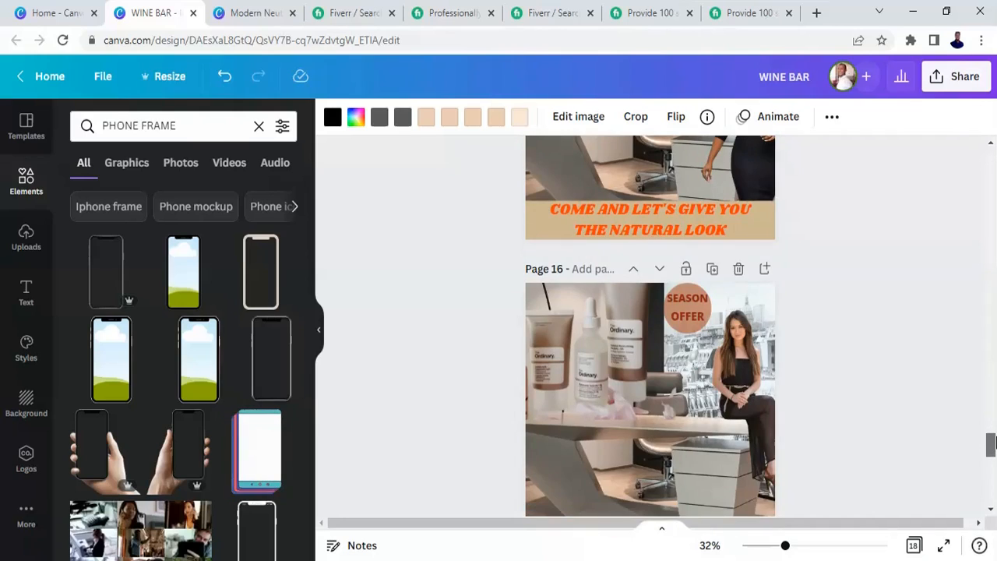
click(744, 405)
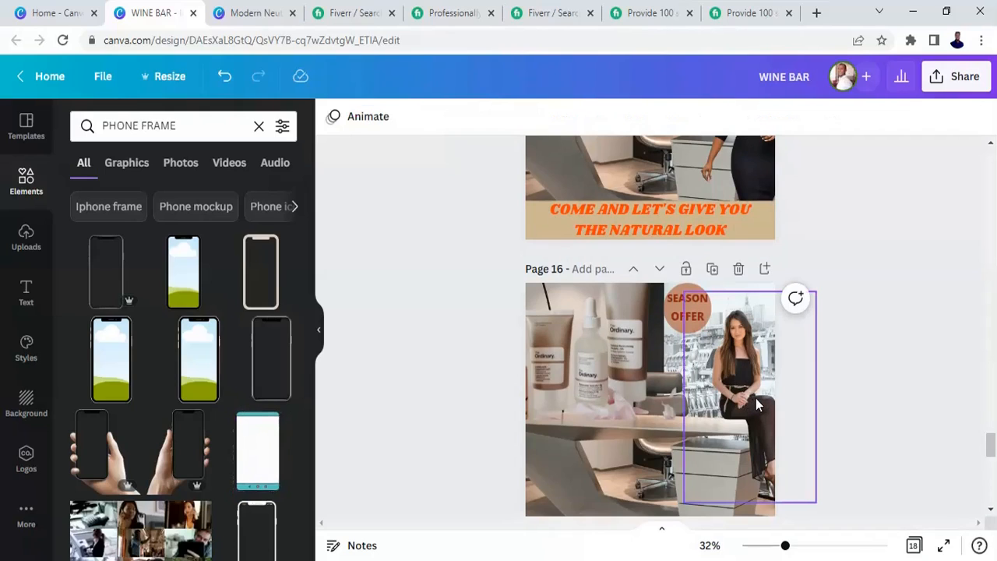